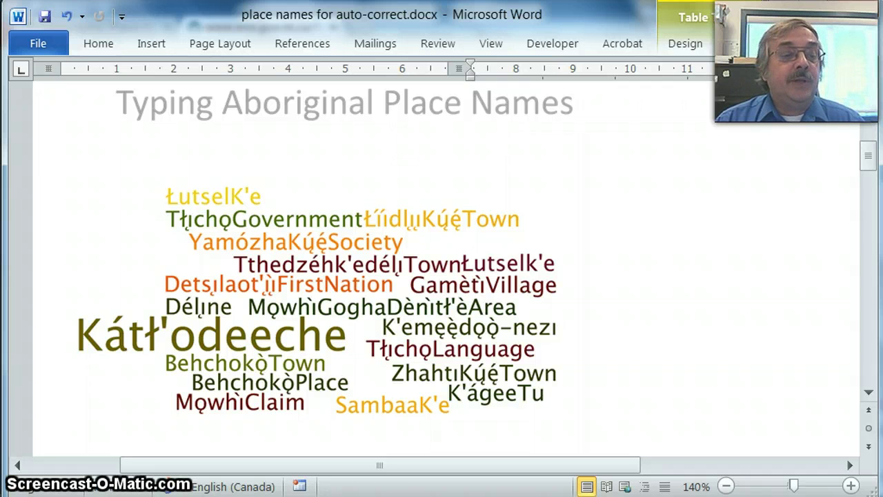
Select the name Behchokǫ̀ in the Source for entries column and open the AutoCorrect options with it as replacement text.
key(Page_Down)
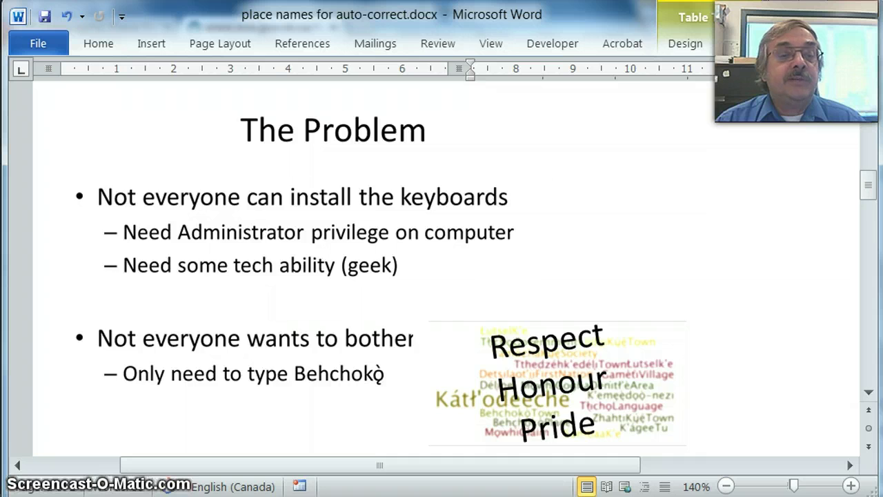
key(Page_Down)
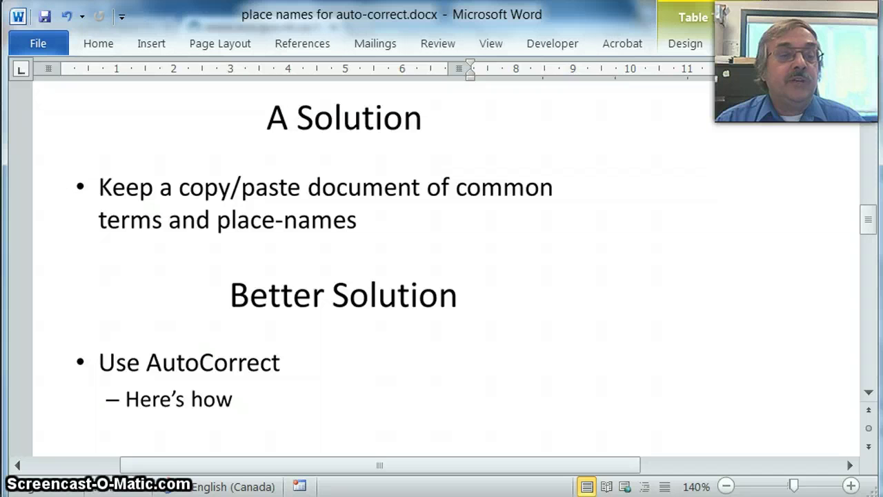
key(Page_Down)
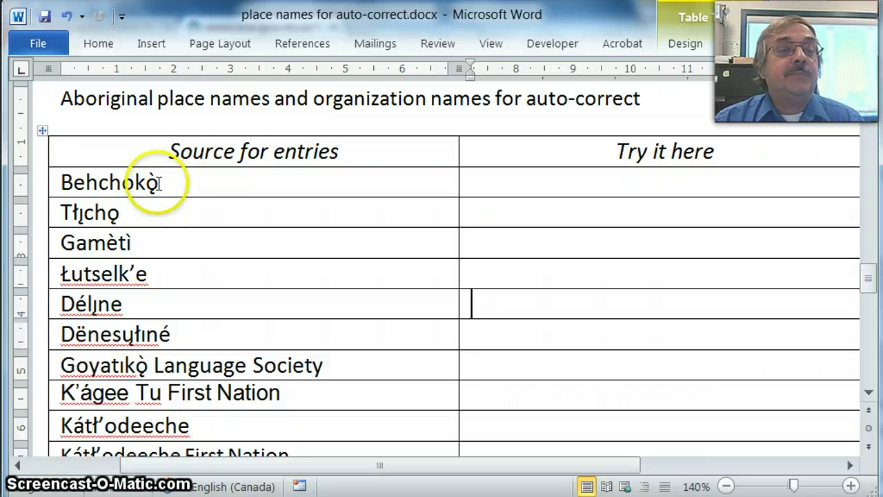
drag(159, 183, 58, 183)
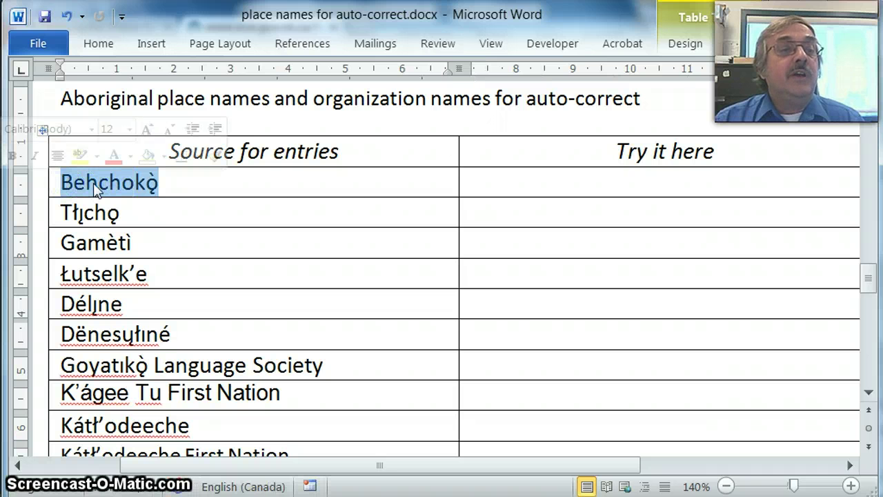
click(55, 83)
click(38, 43)
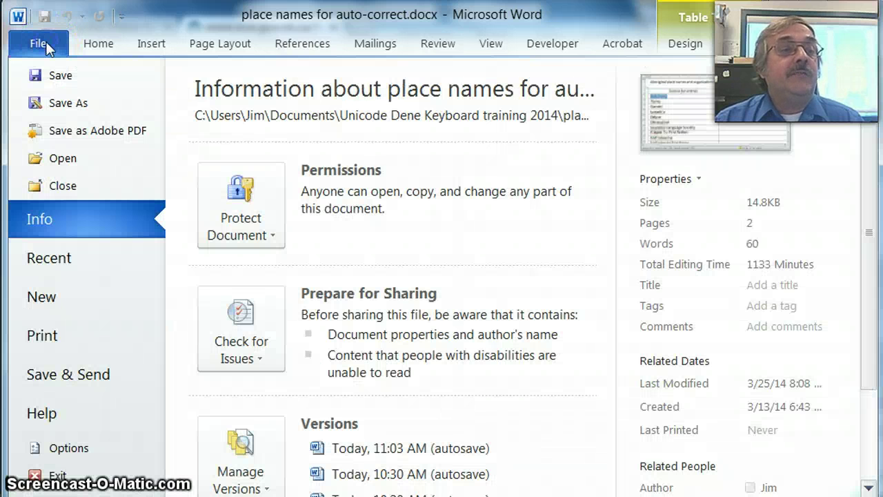
click(58, 446)
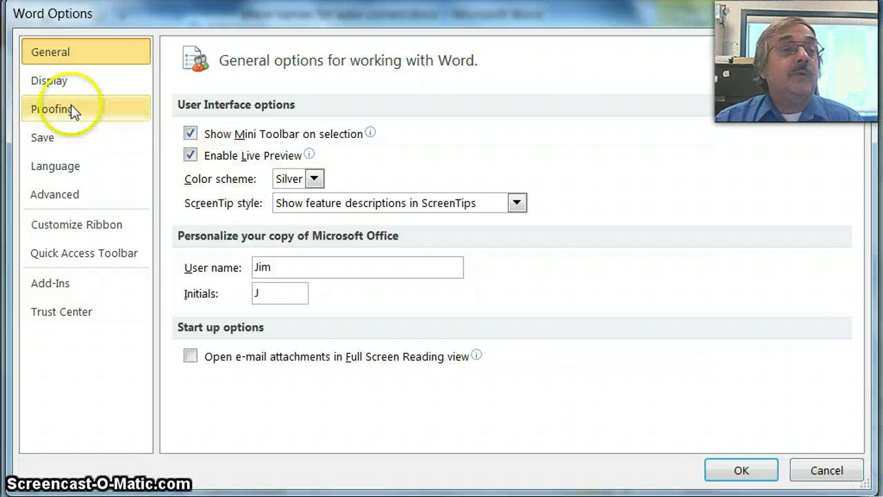
click(74, 112)
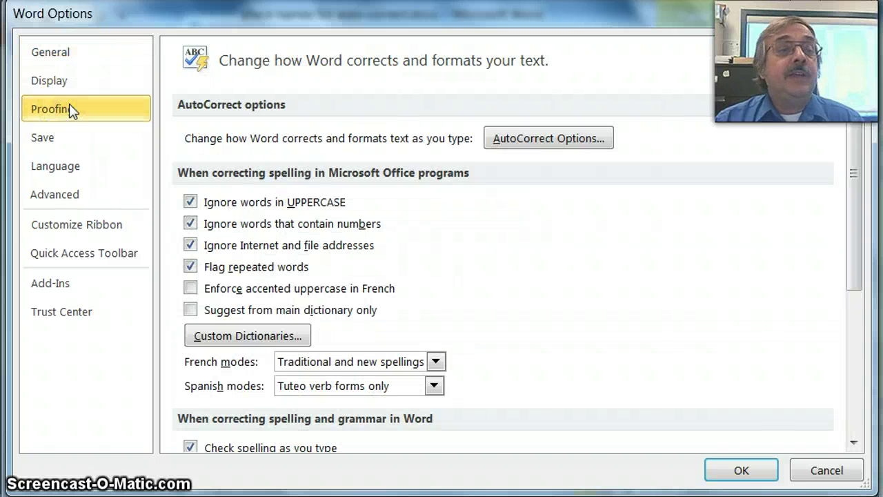
click(544, 141)
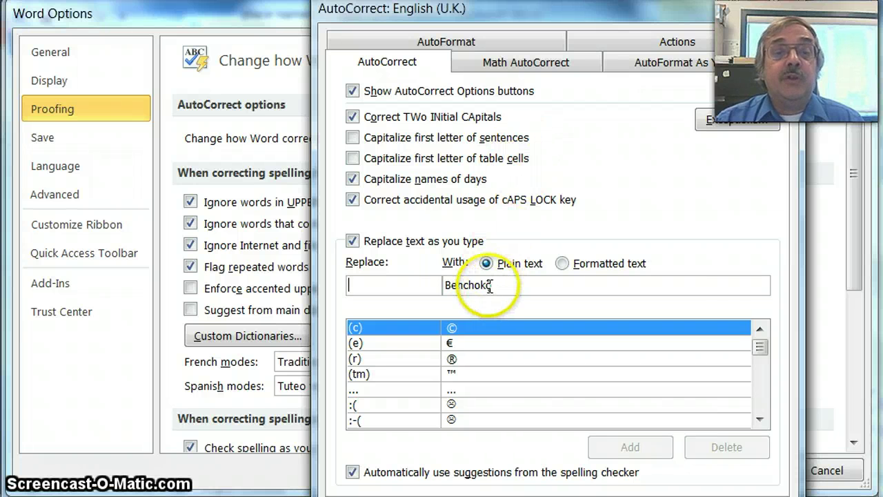
Add an AutoCorrect entry that replaces behchoko with Behchokǫ̀ as plain text.
click(400, 287)
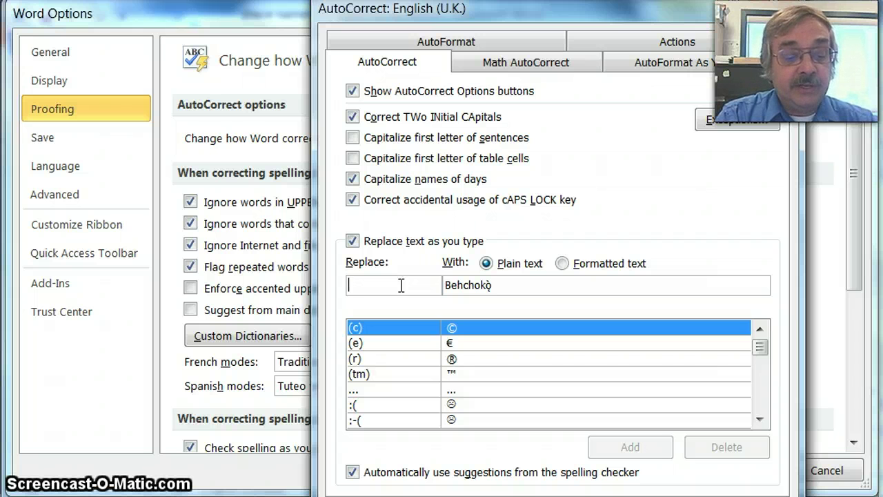
text(be)
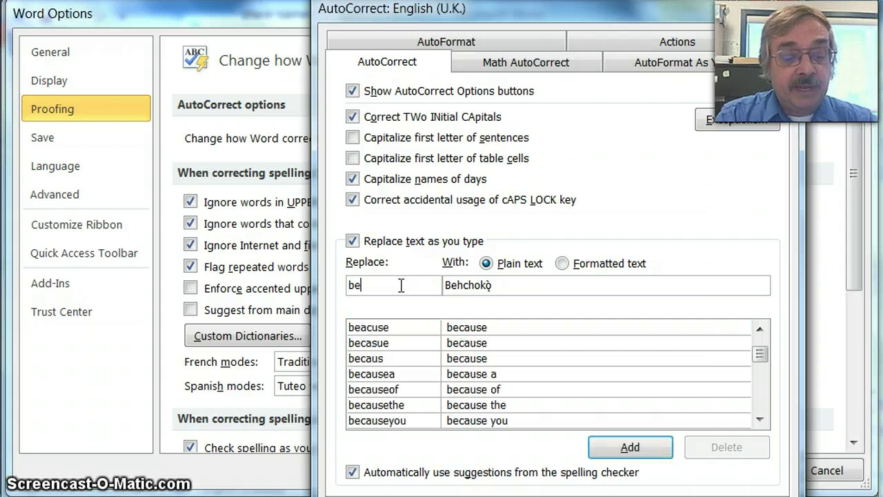
text(hch)
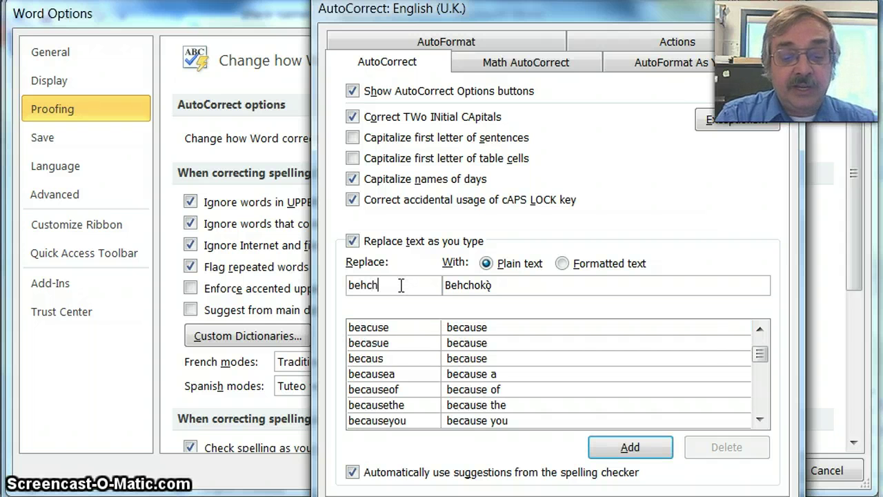
text(oko)
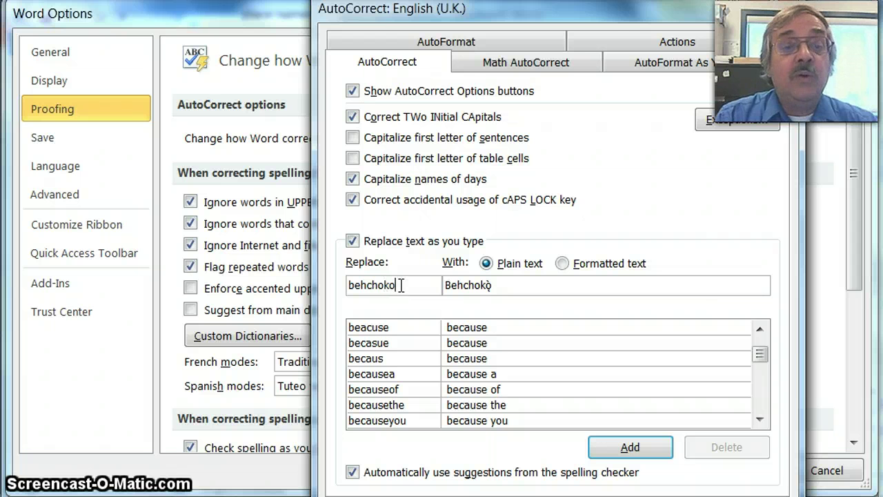
click(503, 288)
click(630, 446)
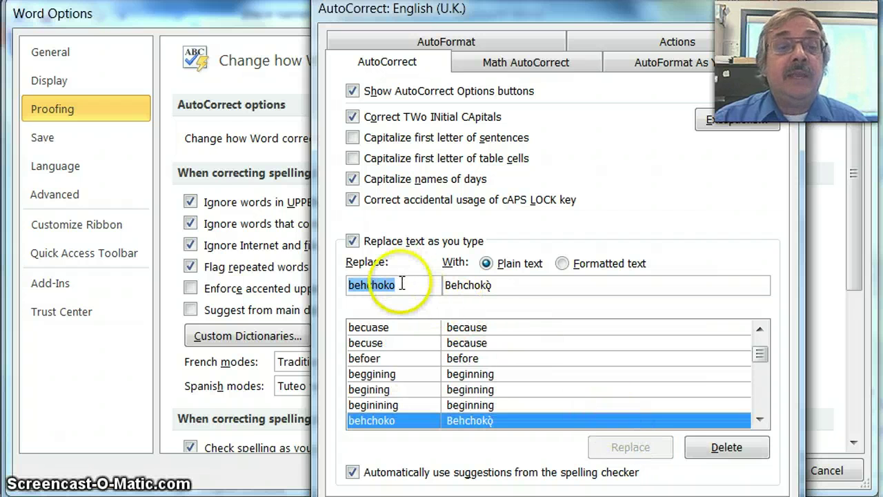
Add a second AutoCorrect entry replacing the misspelling bechoko with Behchokǫ̀, and accept the option changes.
click(367, 285)
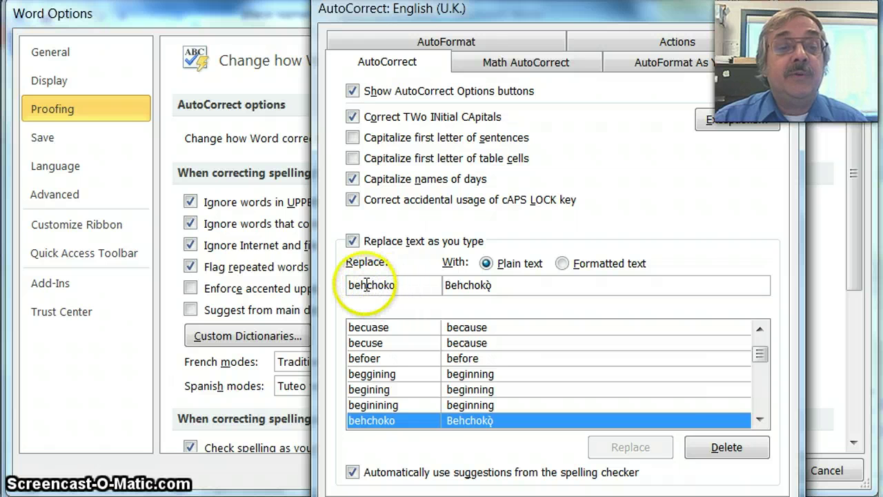
key(BackSpace)
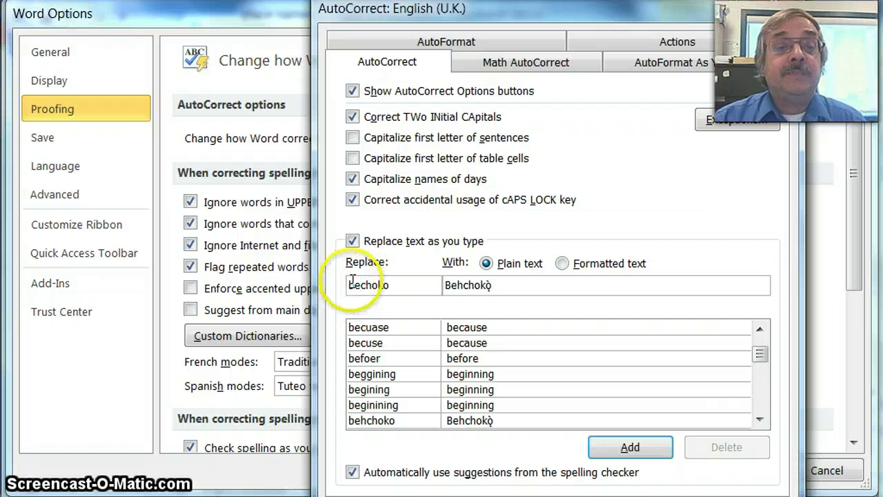
click(363, 285)
text(h)
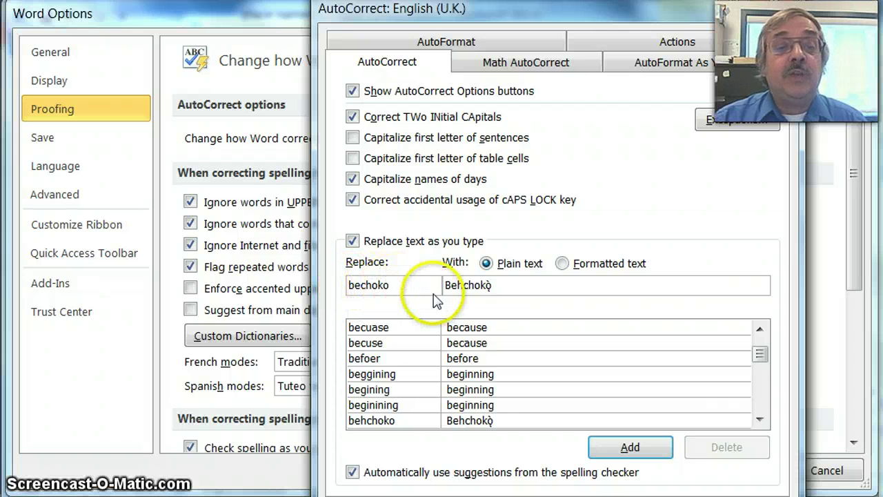
click(635, 453)
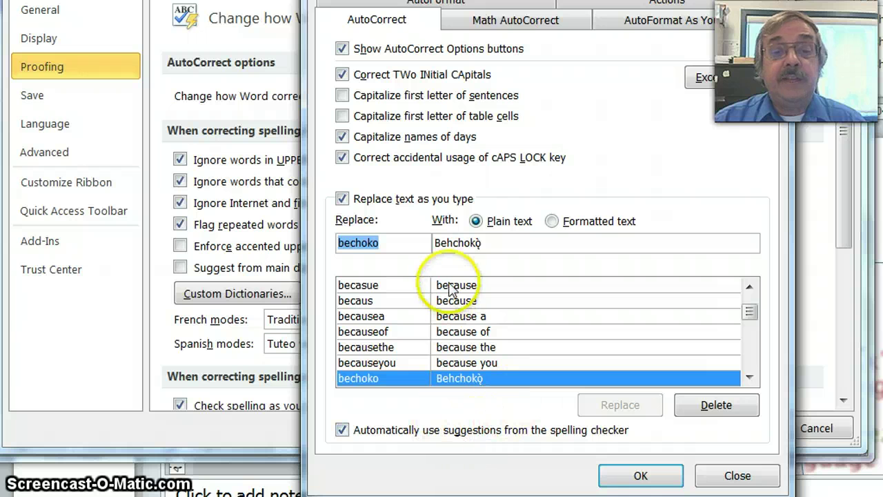
click(642, 477)
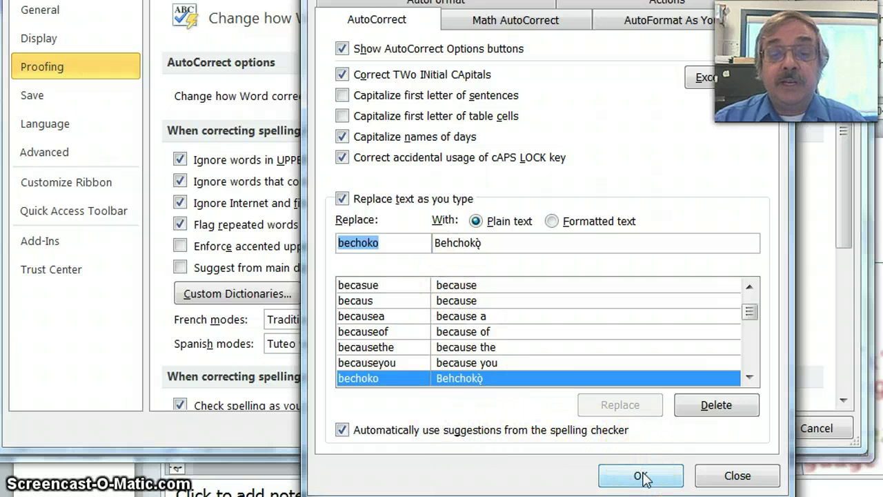
click(644, 477)
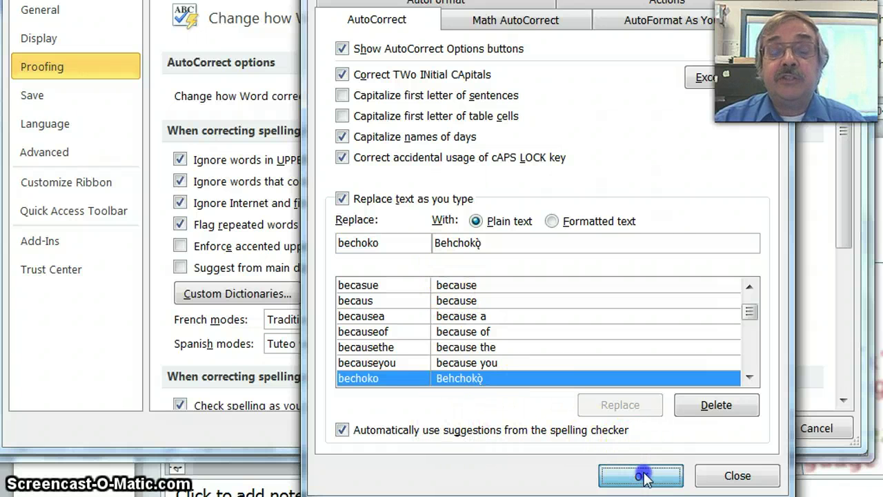
click(726, 429)
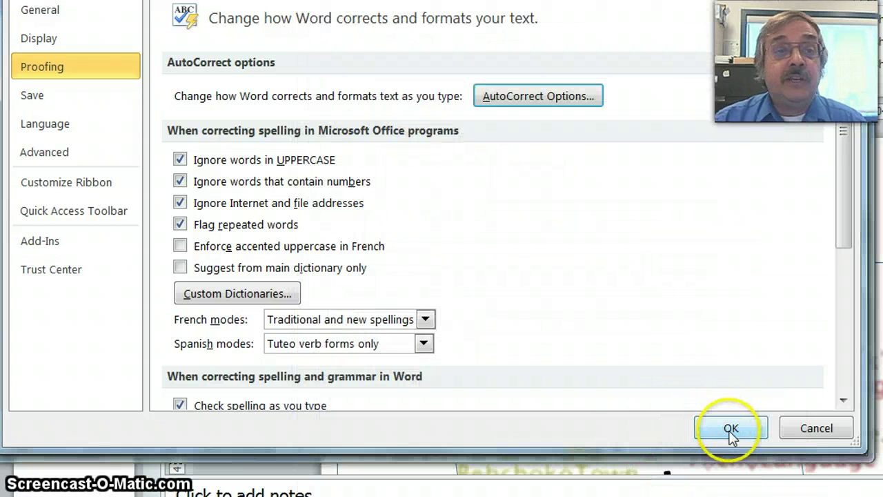
click(730, 429)
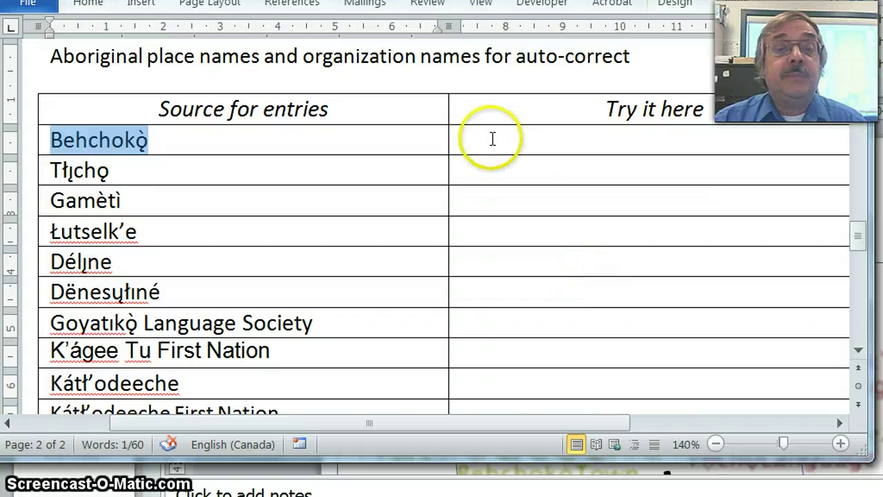
Test the replacement by entering behchoko followed by a space in the Try it here cell beside Behchokǫ̀.
click(515, 140)
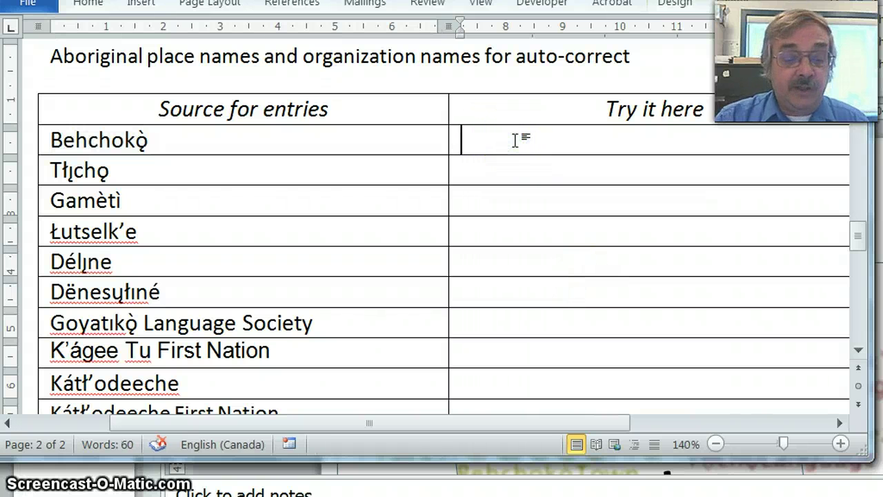
text(be)
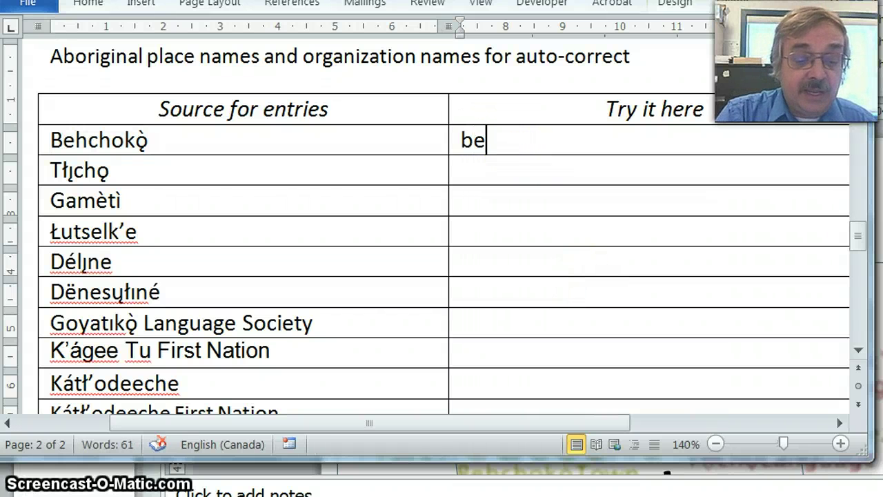
text(hc)
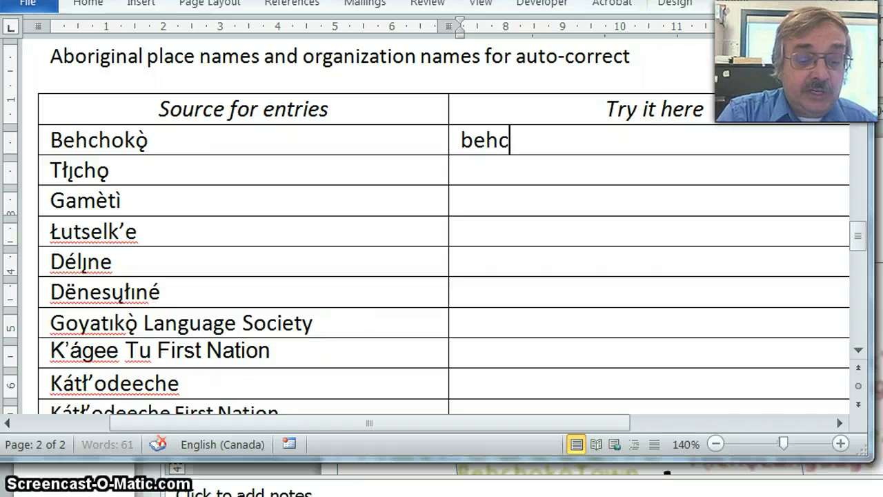
text(hoko)
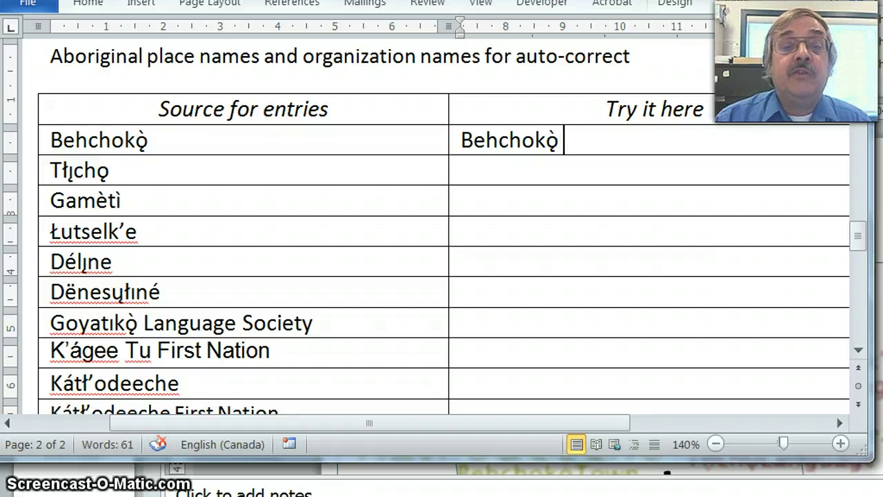
click(510, 147)
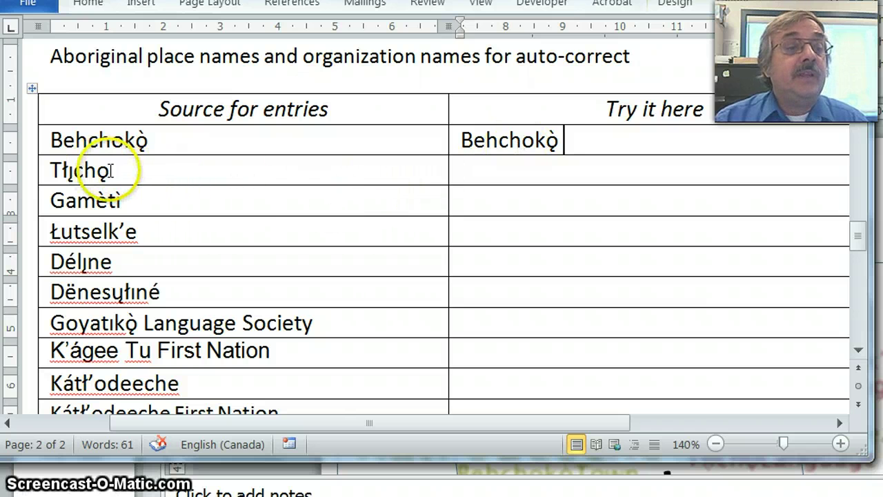
Select the name Tłı̨chǫ in the Source for entries column and open the AutoCorrect options with it as replacement text.
drag(109, 170, 59, 172)
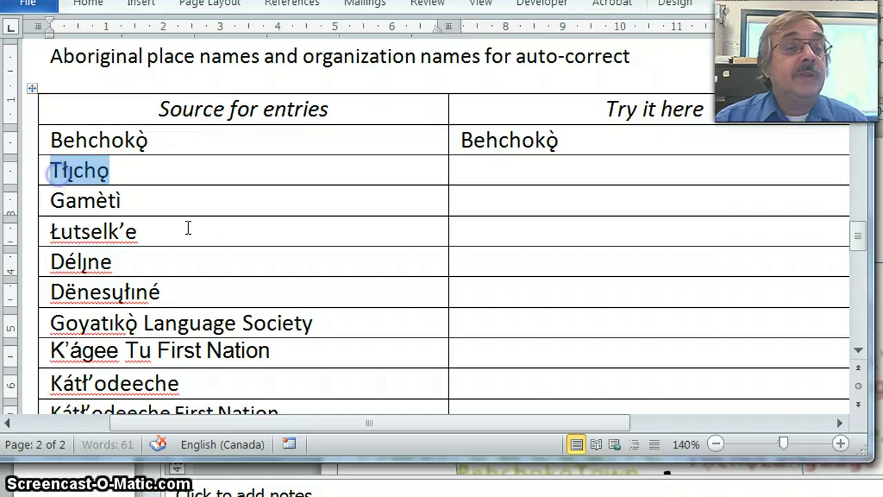
click(29, 6)
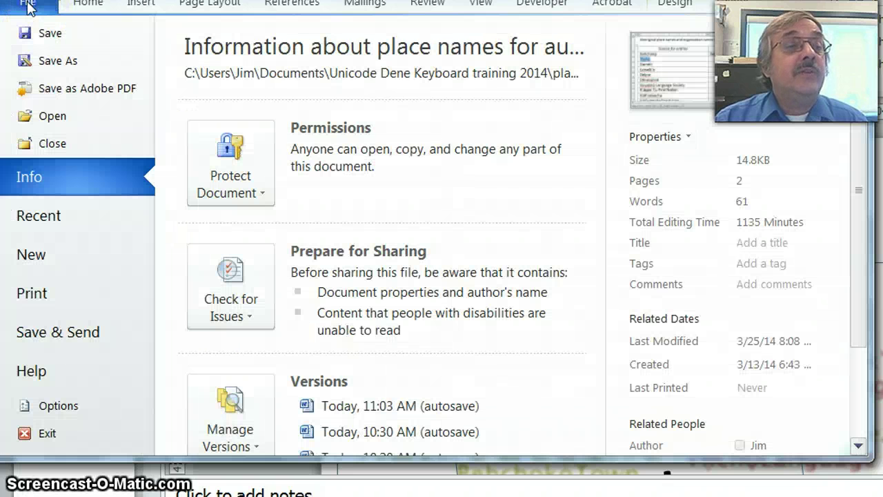
click(58, 407)
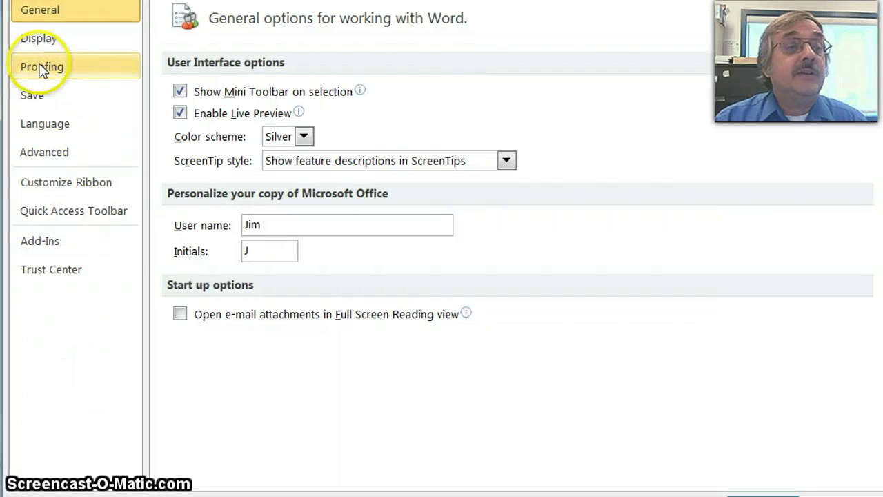
click(41, 68)
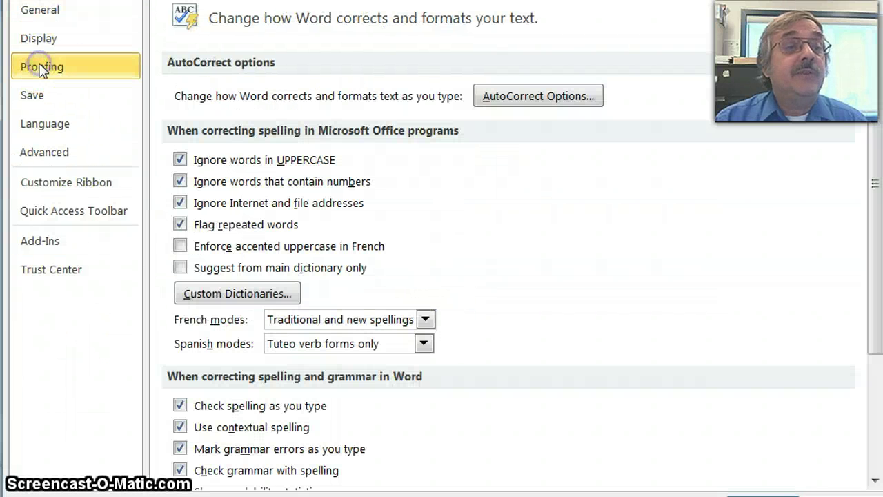
click(528, 96)
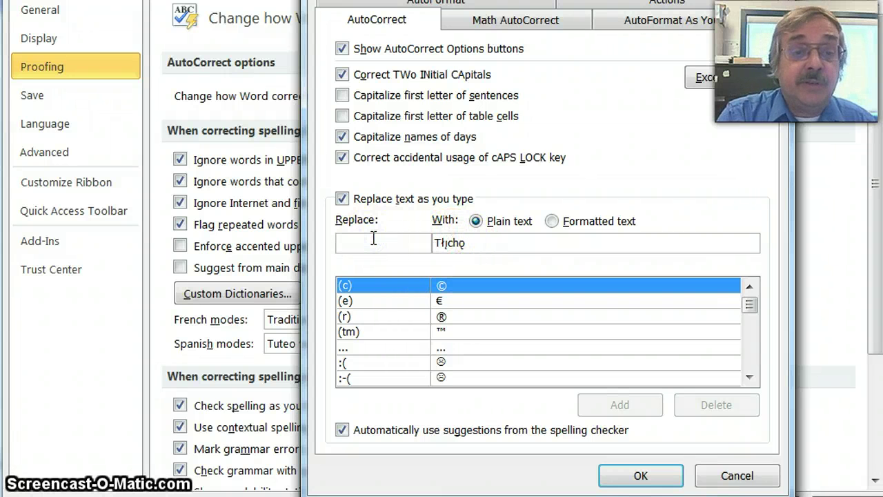
Add an AutoCorrect entry that replaces tlicho with Tłı̨chǫ, and accept the option changes.
text(tlicho)
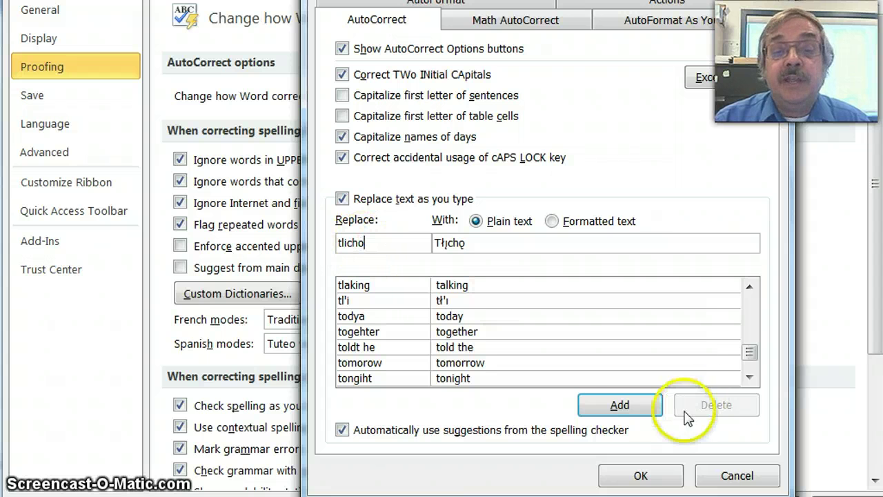
click(621, 406)
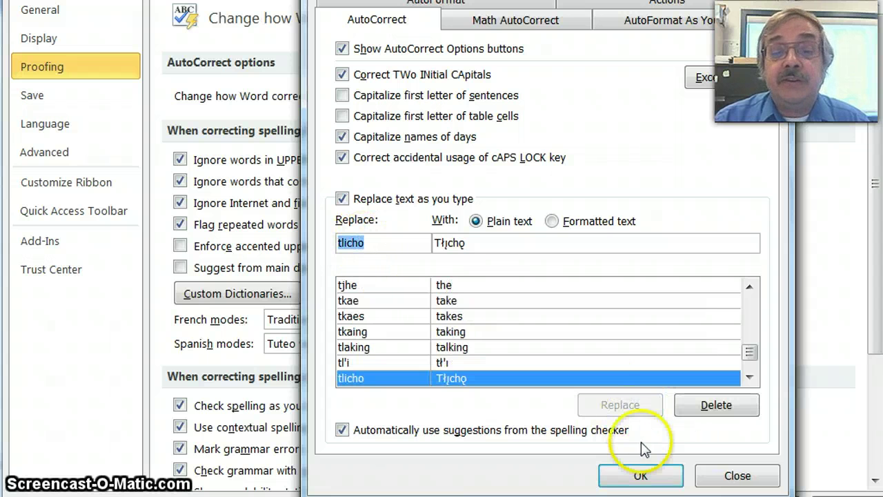
click(641, 477)
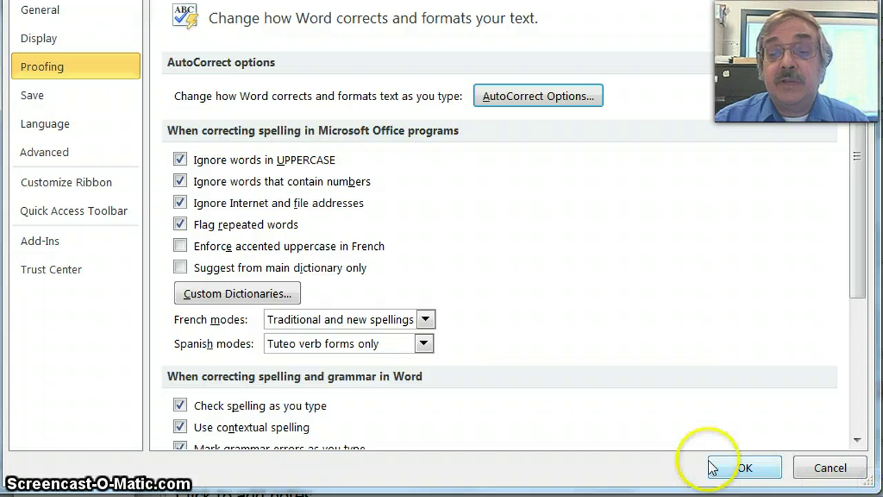
click(733, 469)
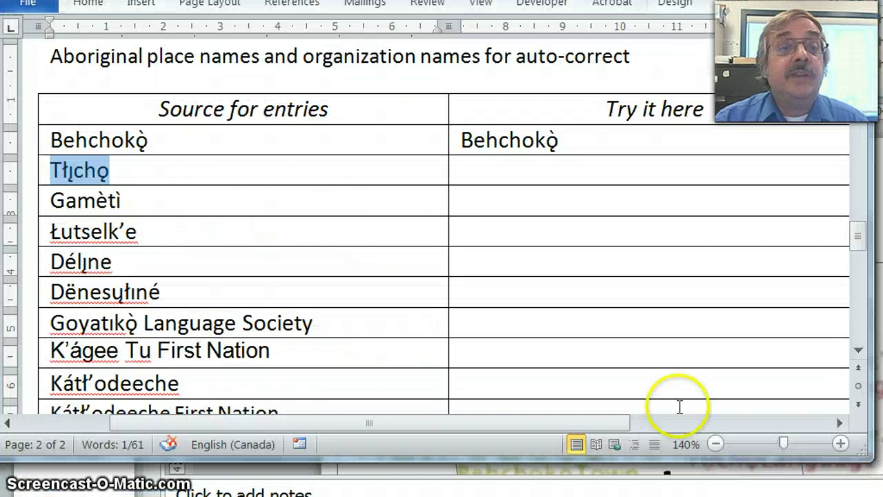
Test the replacement by entering tlicho followed by a space in the Try it here cell beside Tłı̨chǫ, and change the corrected word back to tlicho.
click(510, 172)
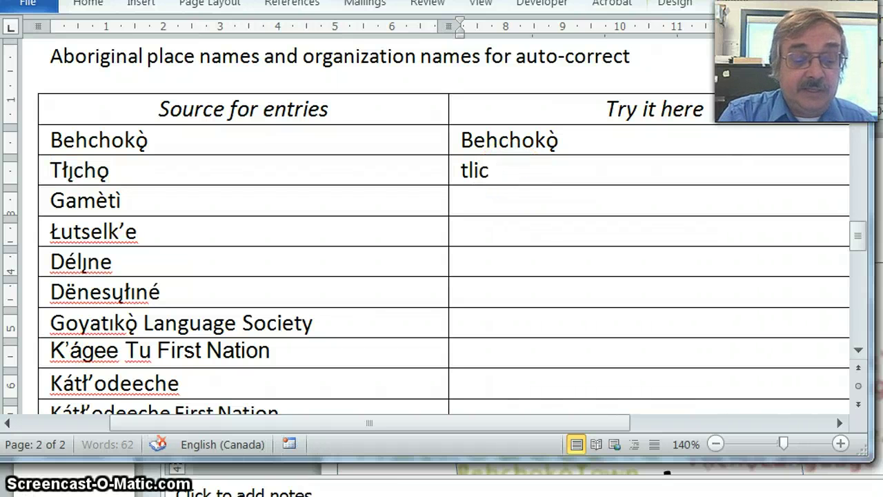
text(tlicho)
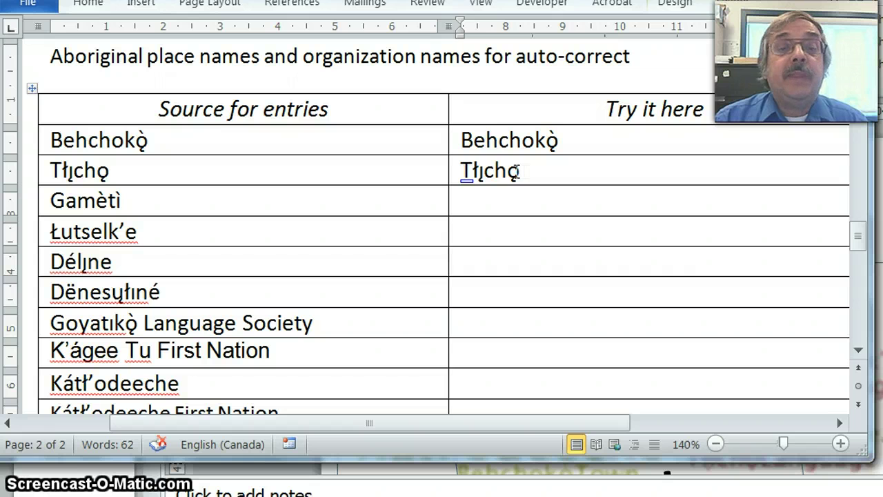
mouse_move(472, 188)
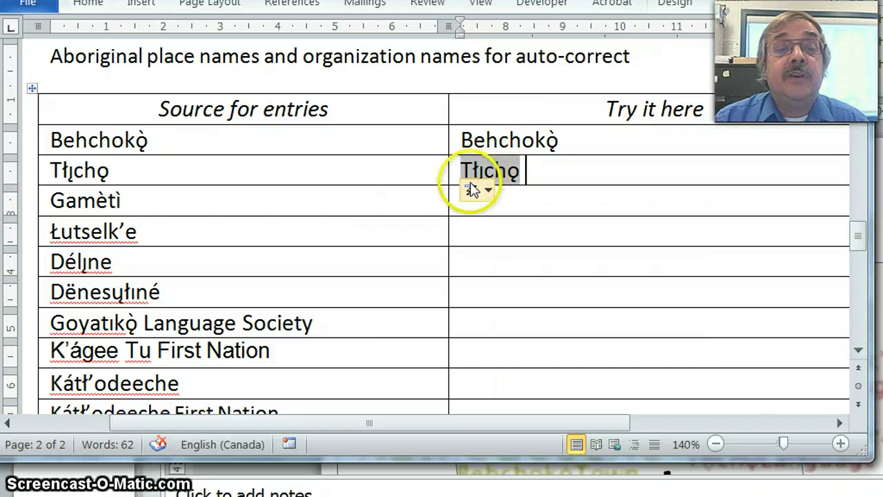
click(474, 190)
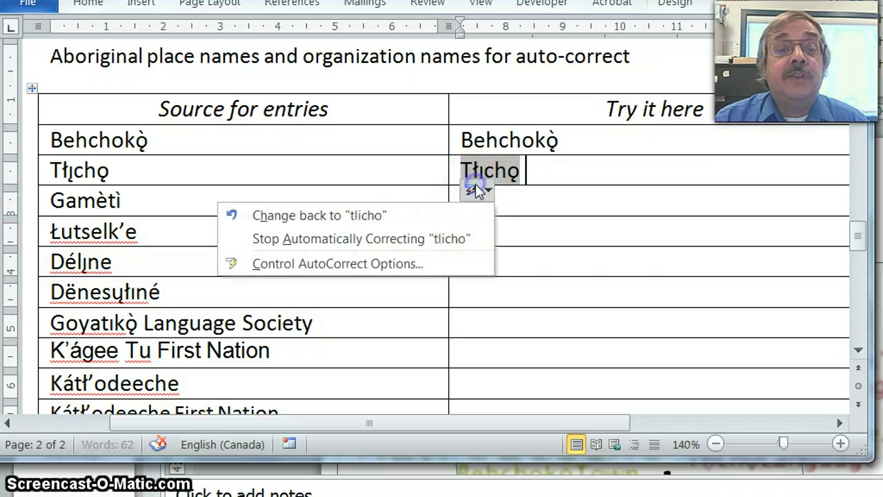
click(344, 217)
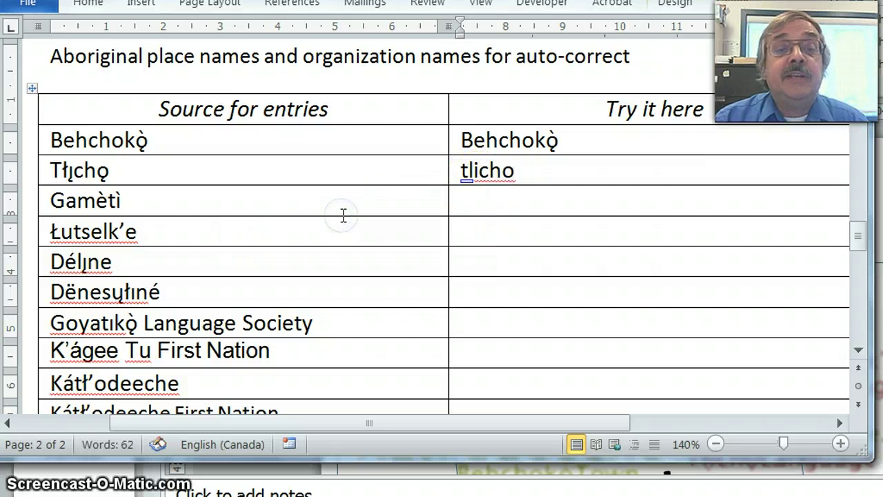
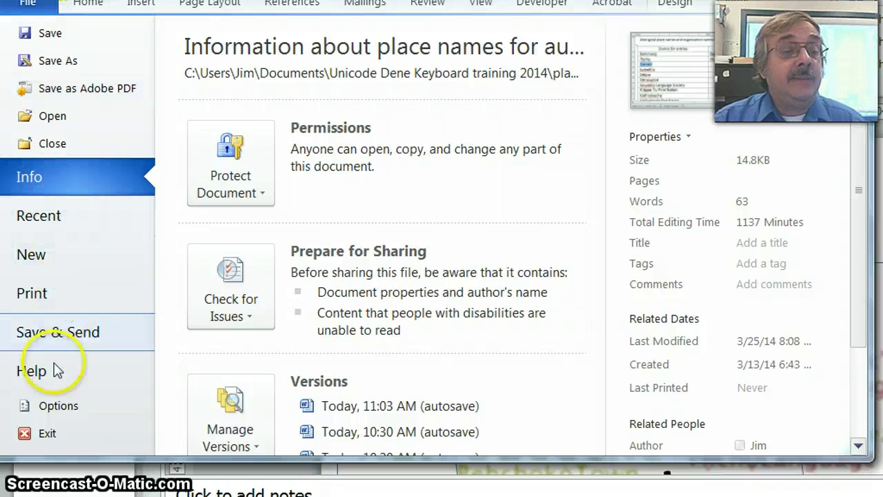
Add an AutoCorrect entry that replaces Gameti with Gamètì, and accept the option changes.
click(55, 405)
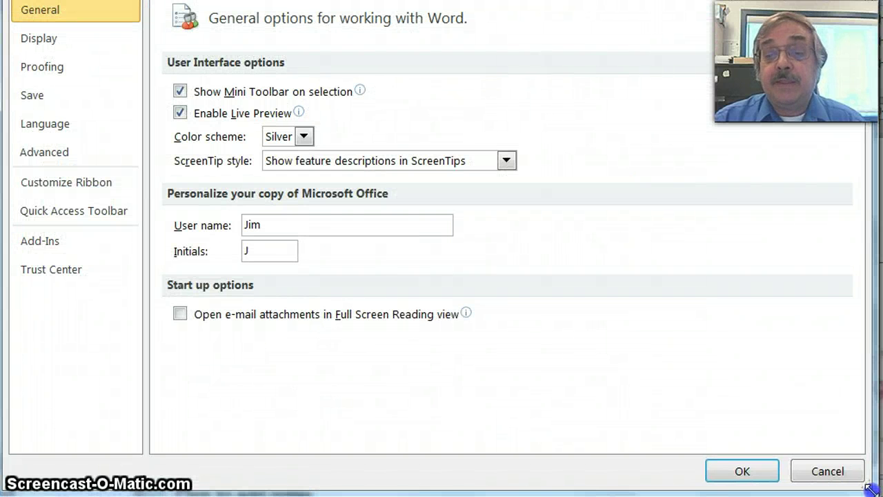
click(31, 66)
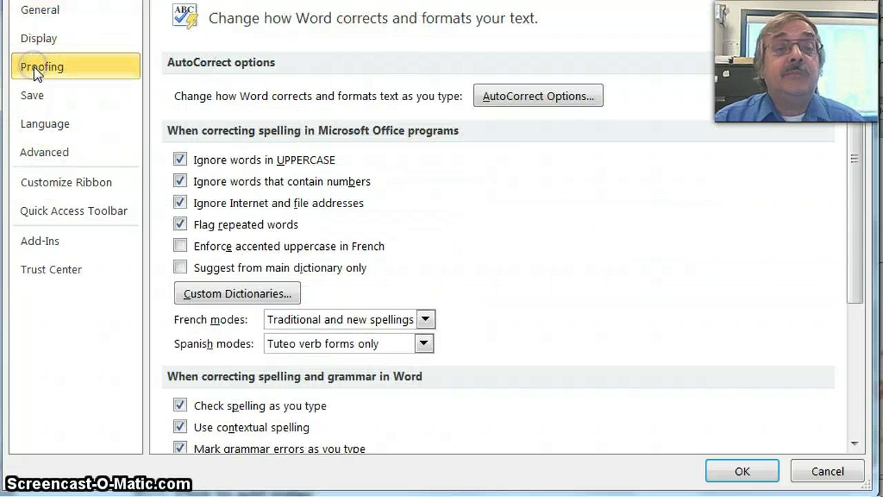
click(557, 97)
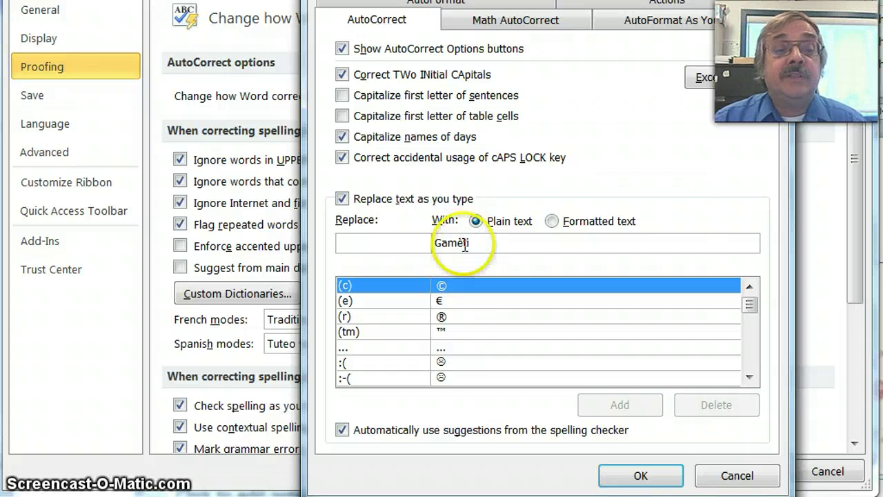
click(348, 244)
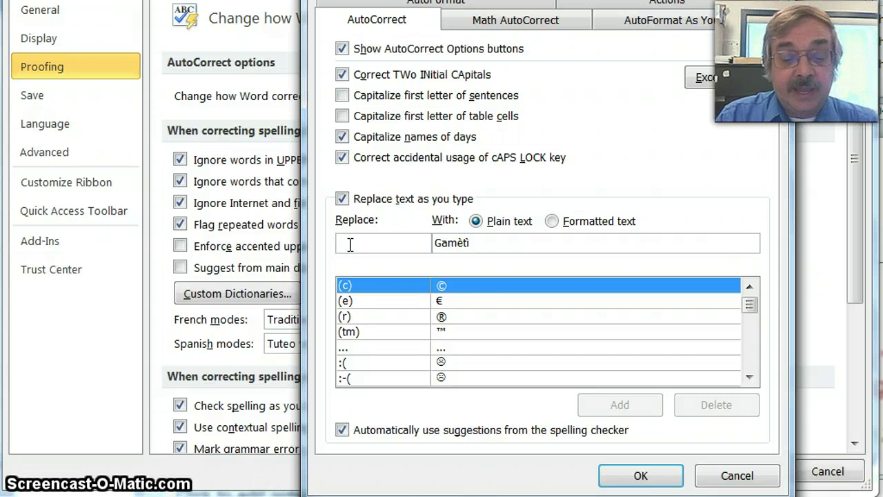
text(Gameti)
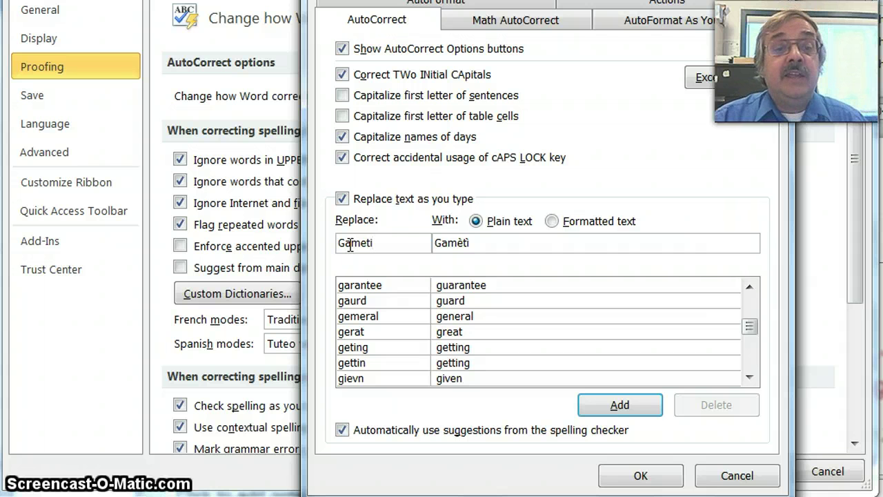
click(349, 245)
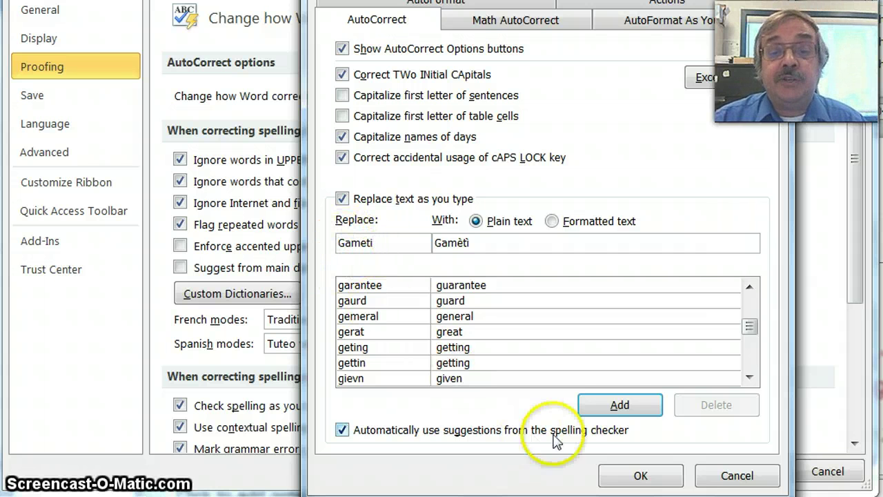
click(621, 407)
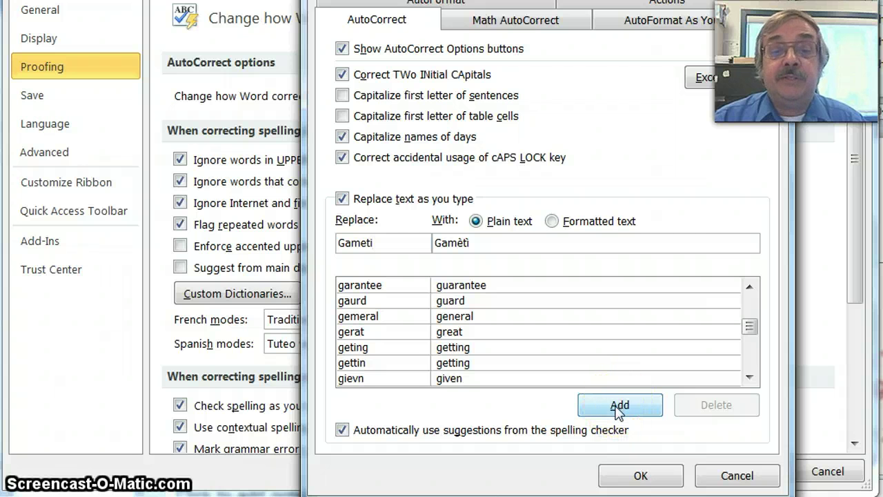
click(618, 408)
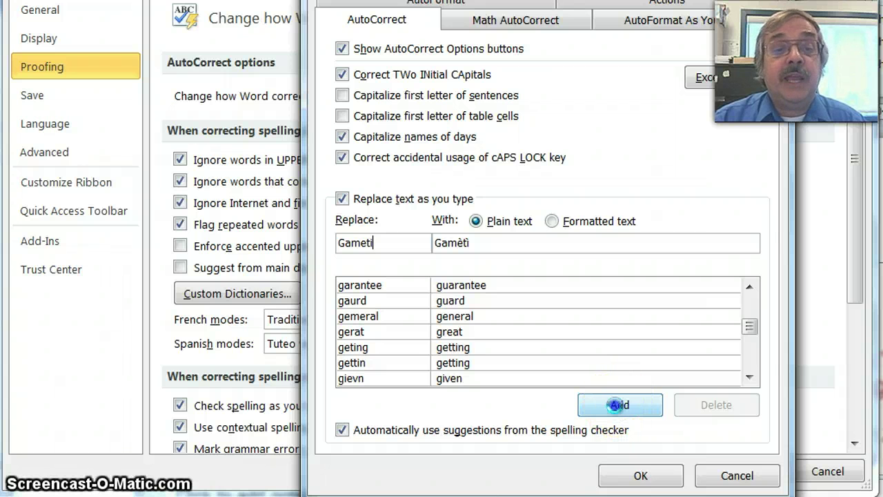
click(641, 477)
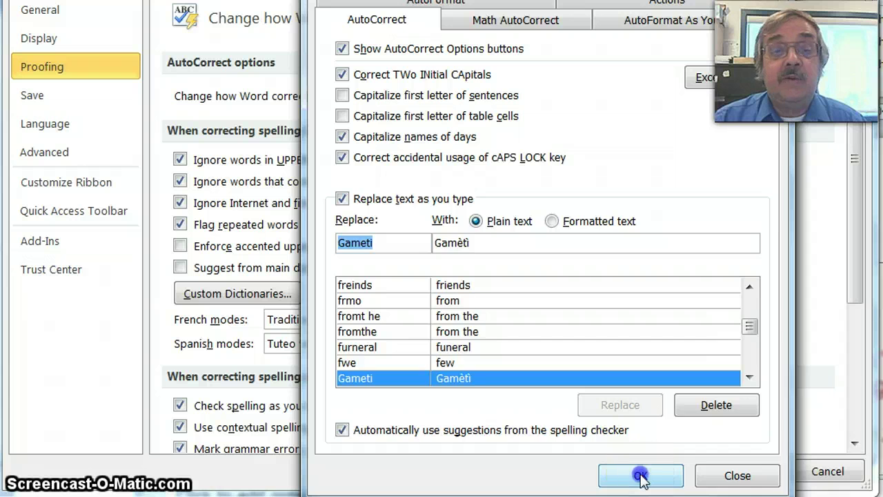
click(747, 475)
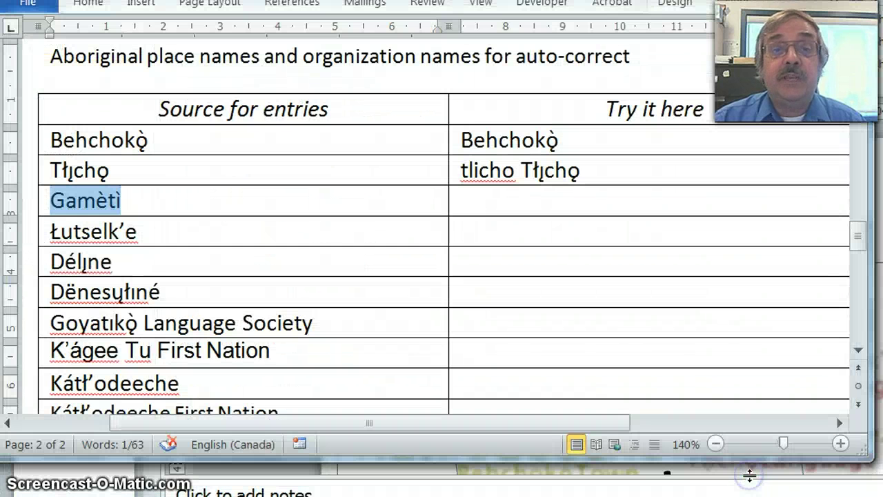
Test the entry with both the capitalized Gameti and the lowercase gameti in the Try it here cell beside Gamètì.
click(504, 201)
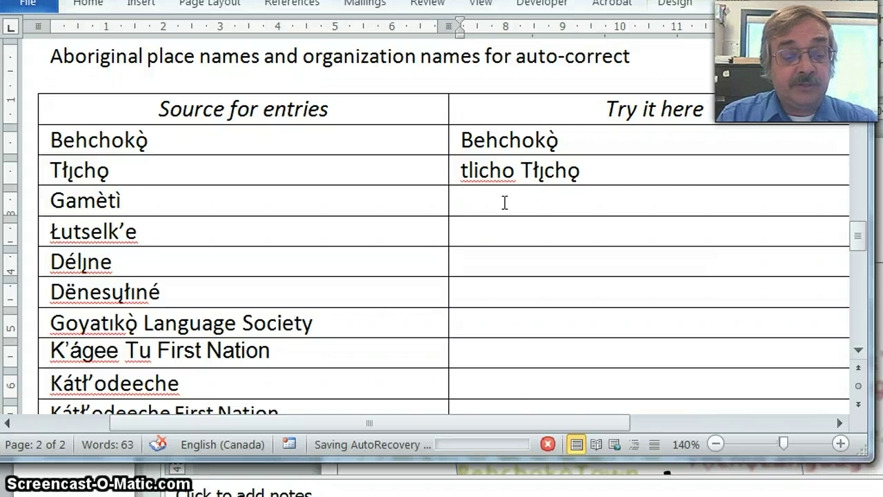
text(Gameti)
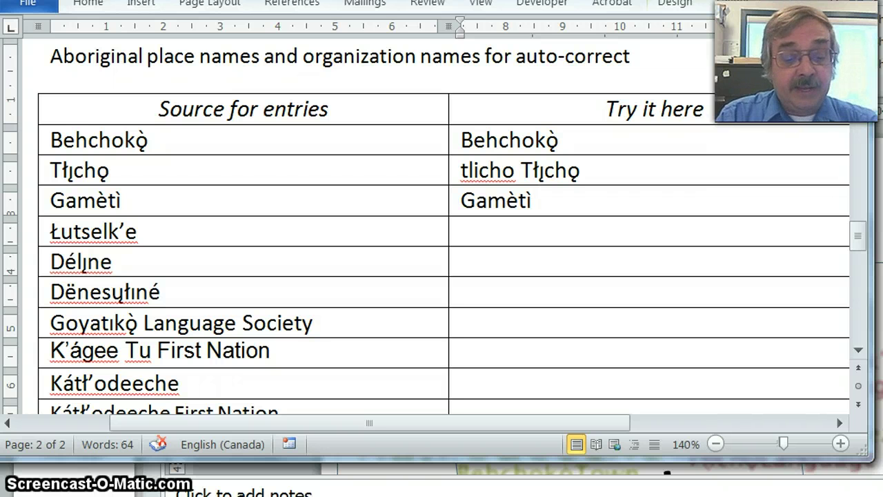
text(gameti)
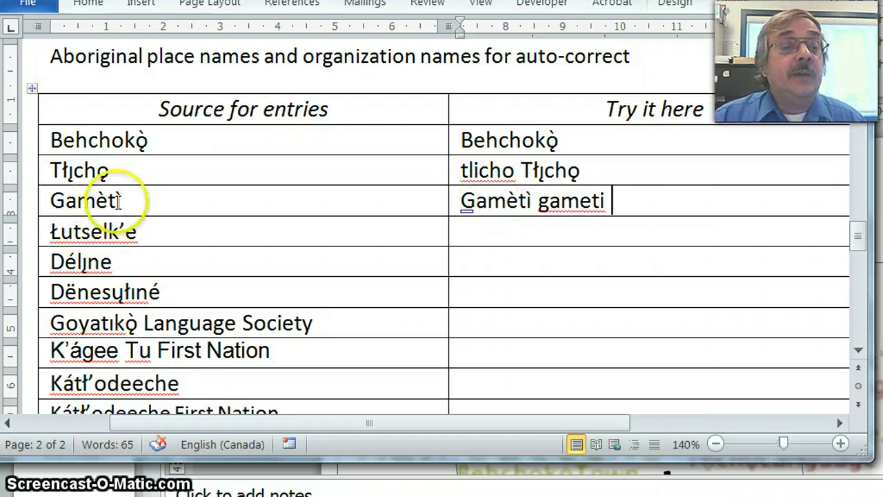
Open the AutoCorrect options with the source name Gamètì as replacement text, and delete the capitalized Gameti entry.
drag(121, 200, 55, 200)
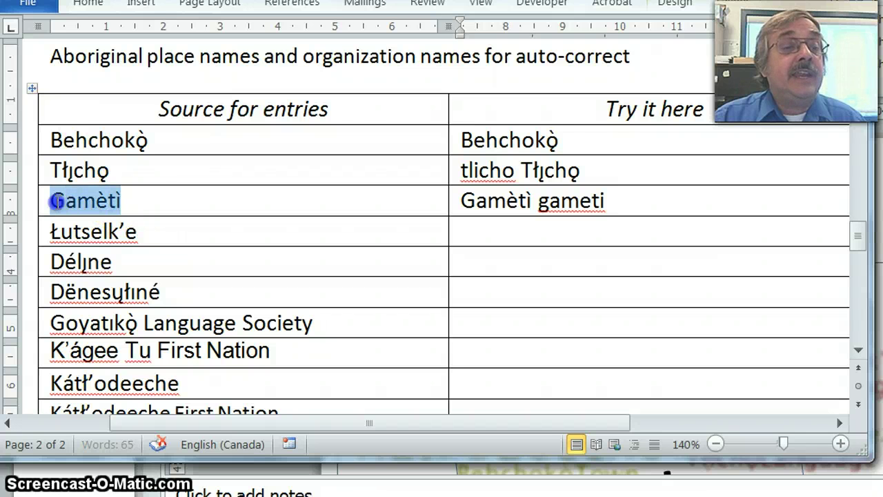
click(31, 15)
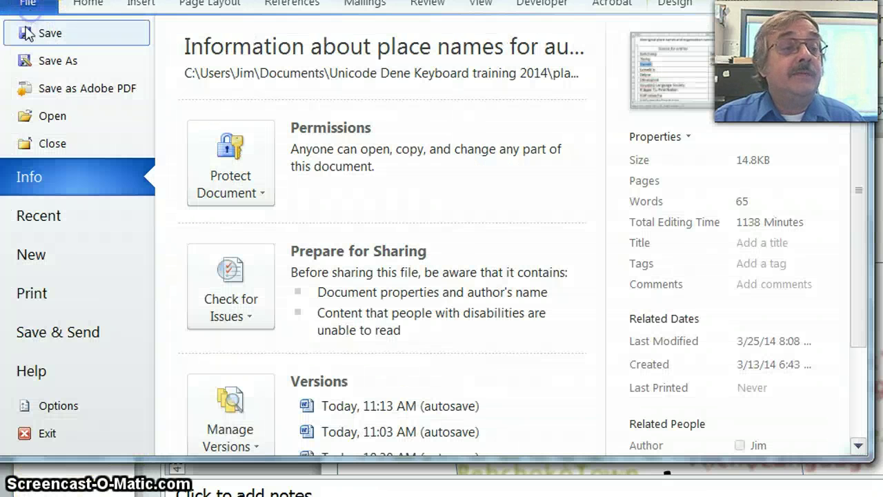
click(52, 407)
click(48, 66)
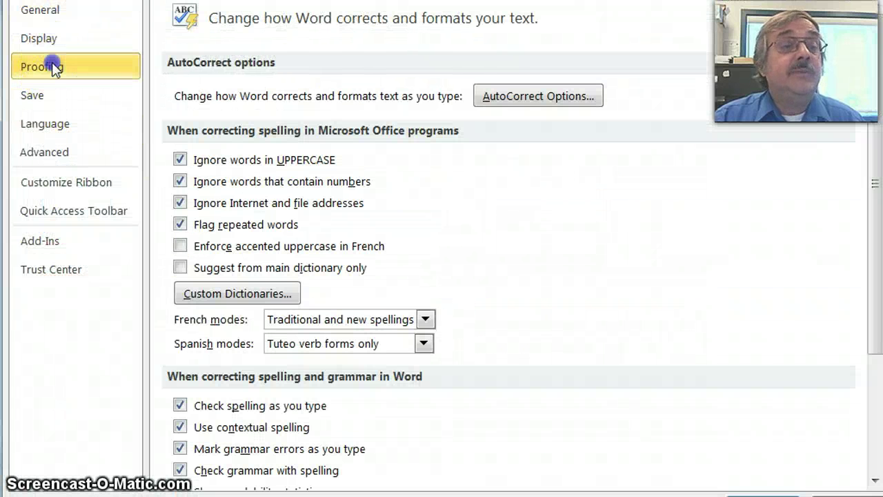
click(508, 96)
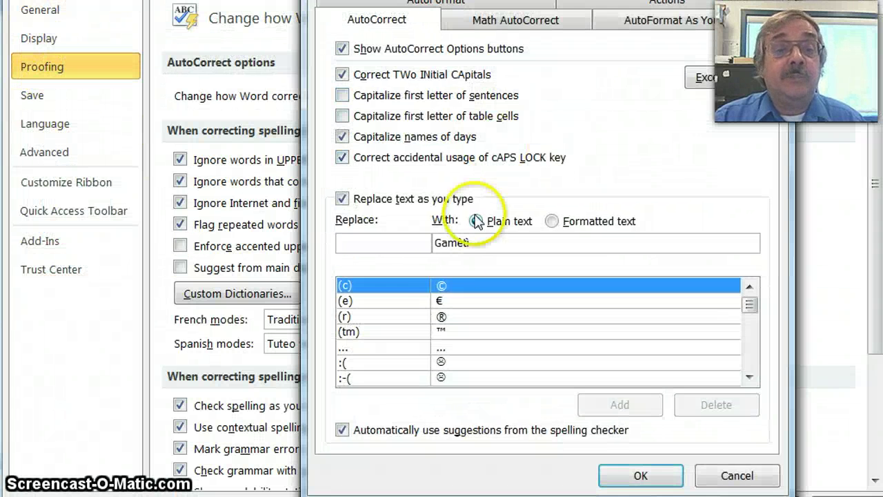
click(400, 243)
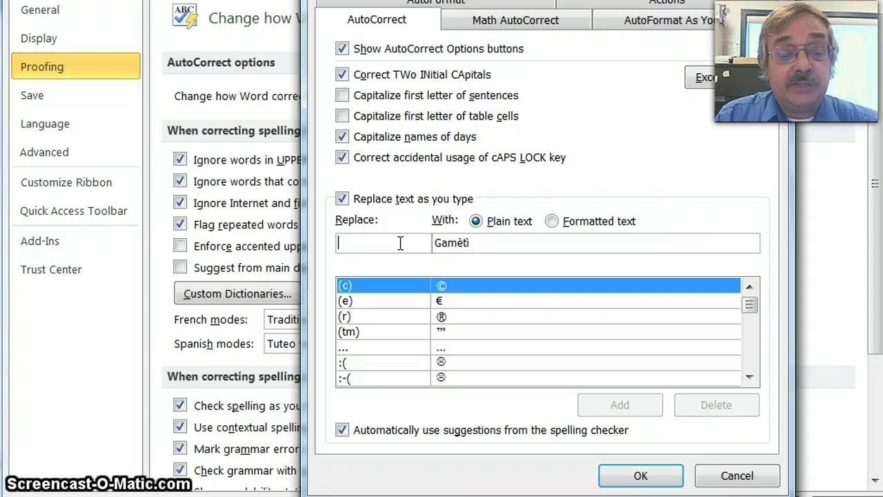
text(g)
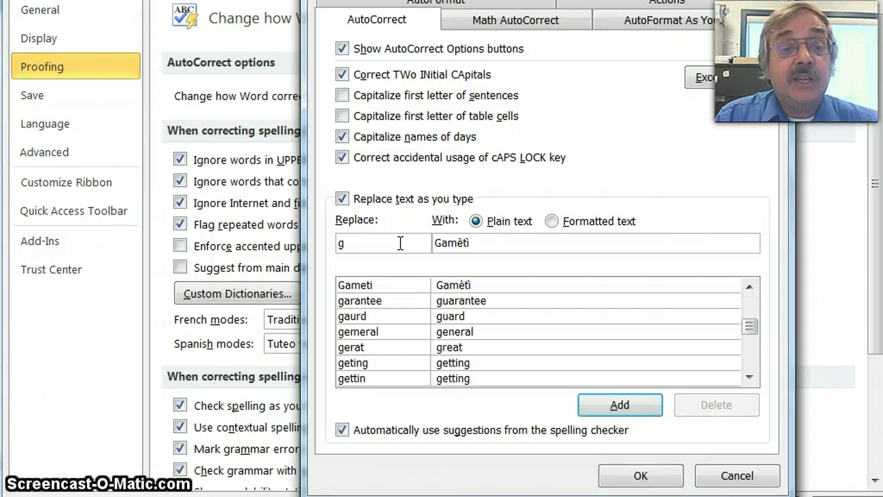
click(392, 288)
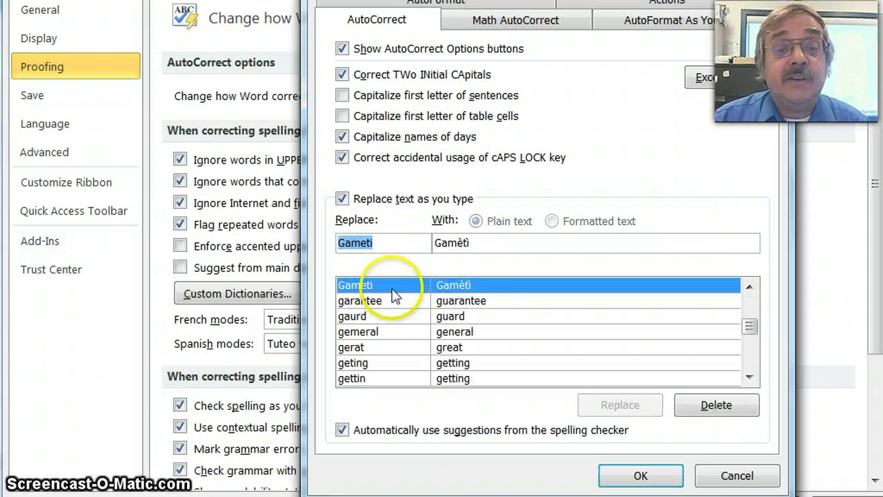
click(715, 405)
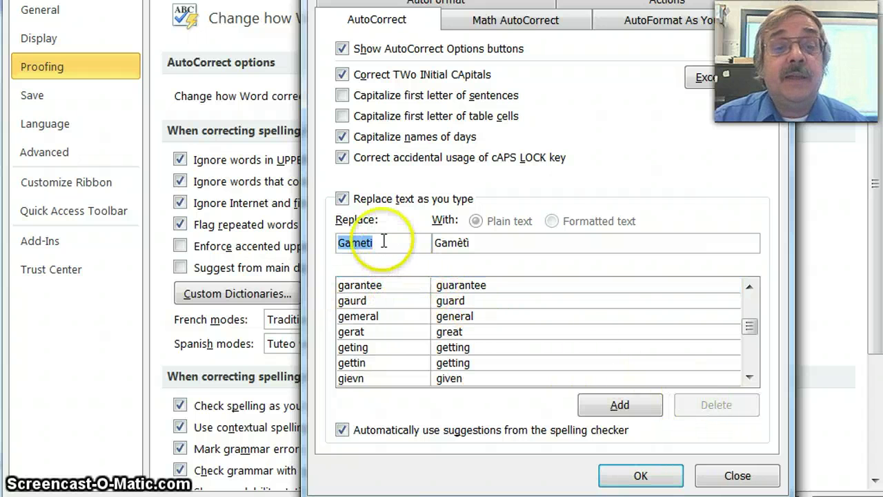
Add an AutoCorrect entry that replaces lowercase gameti with Gamètì, and accept the option changes.
drag(383, 242, 326, 232)
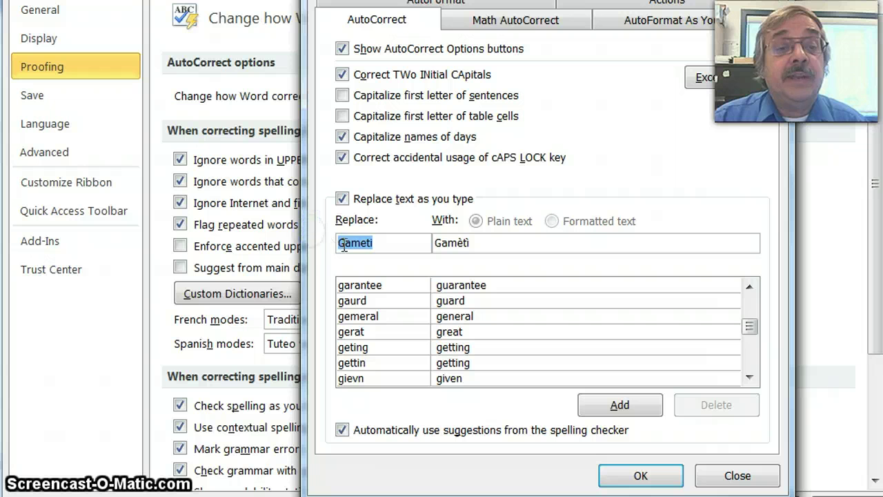
click(336, 246)
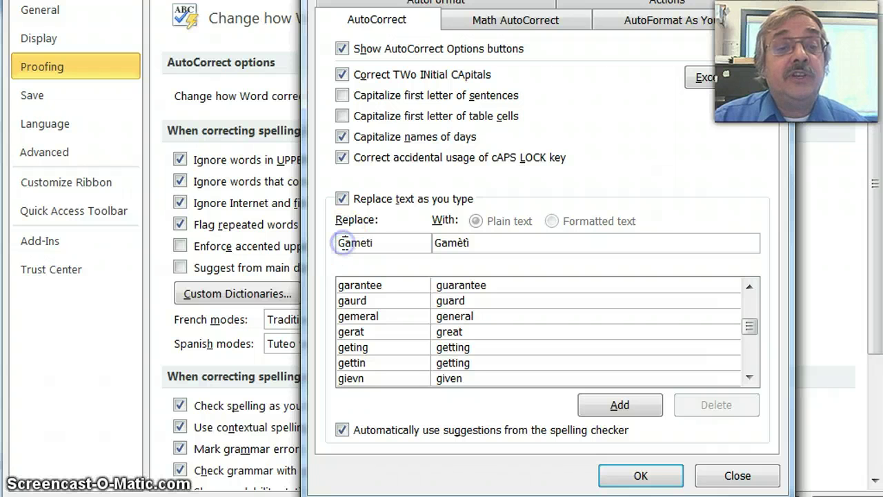
drag(335, 244, 336, 248)
text(g)
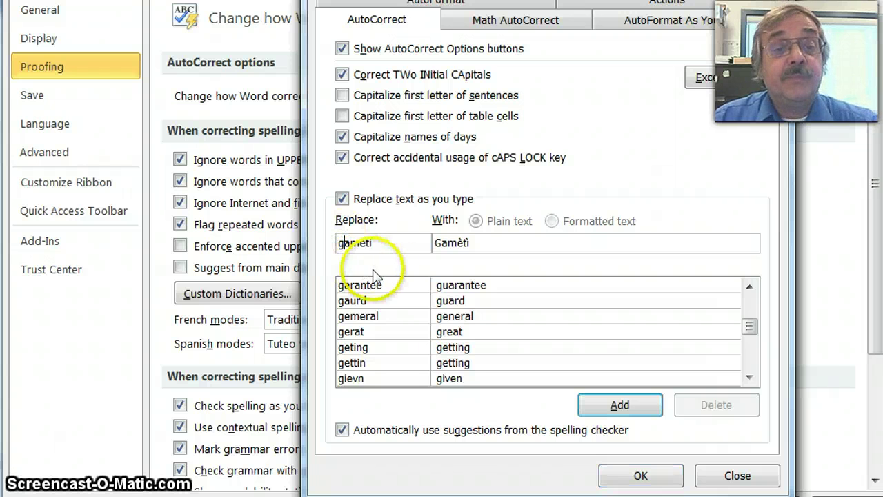
click(608, 408)
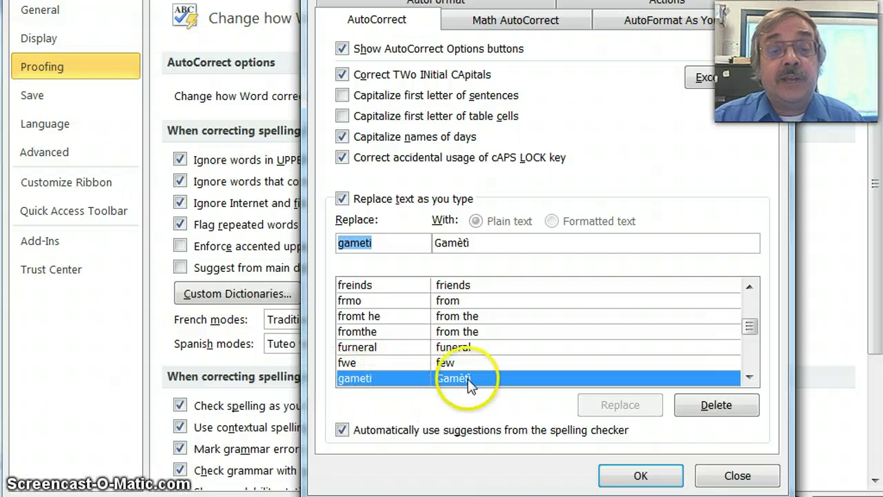
click(655, 480)
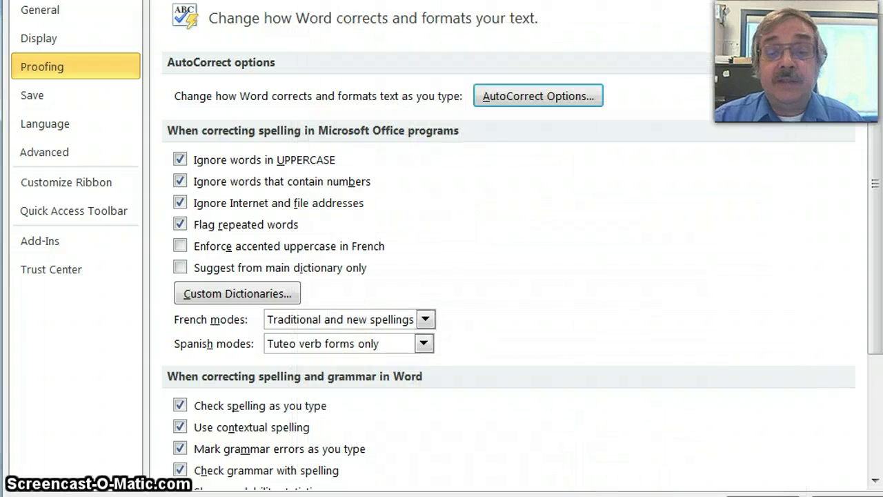
click(763, 496)
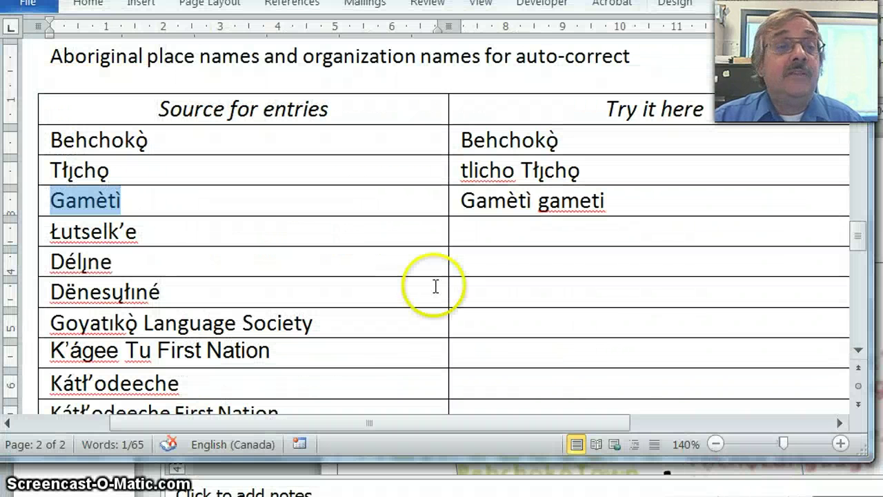
Replace the test word gameti beside Gamètì in the Try it here column by retyping gameti, followed by capitalized Gameti.
drag(646, 204, 539, 201)
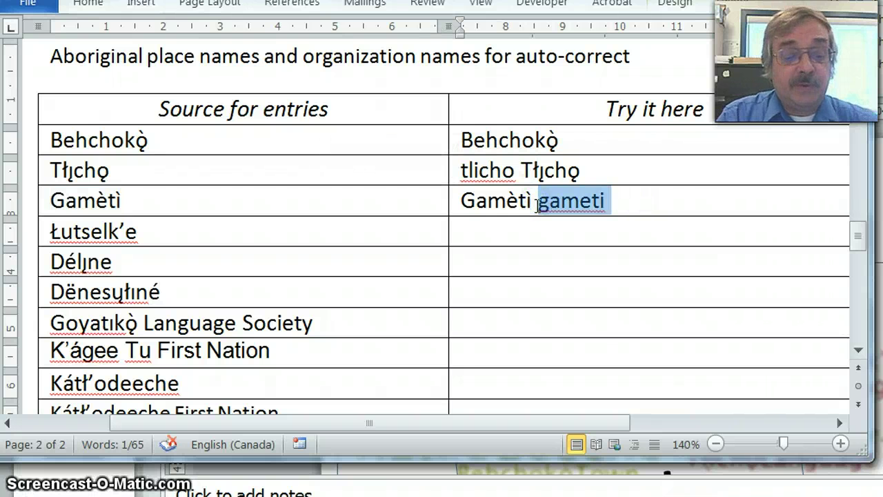
text(gam)
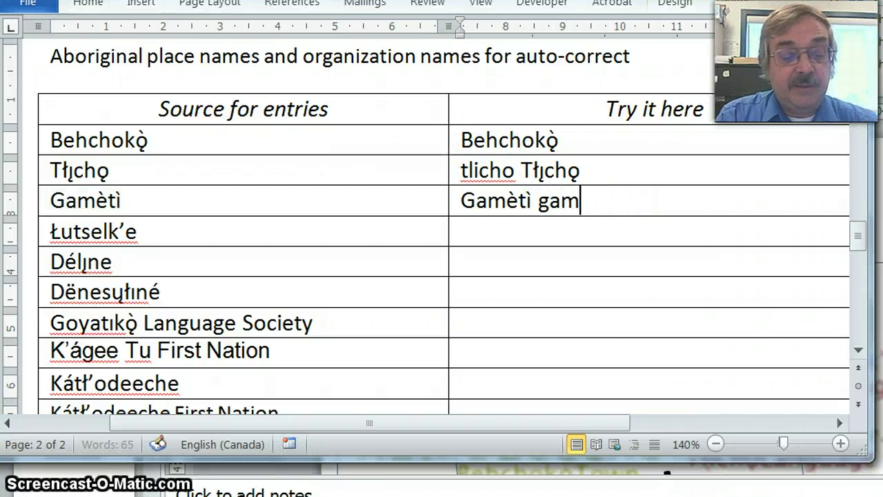
text(eti )
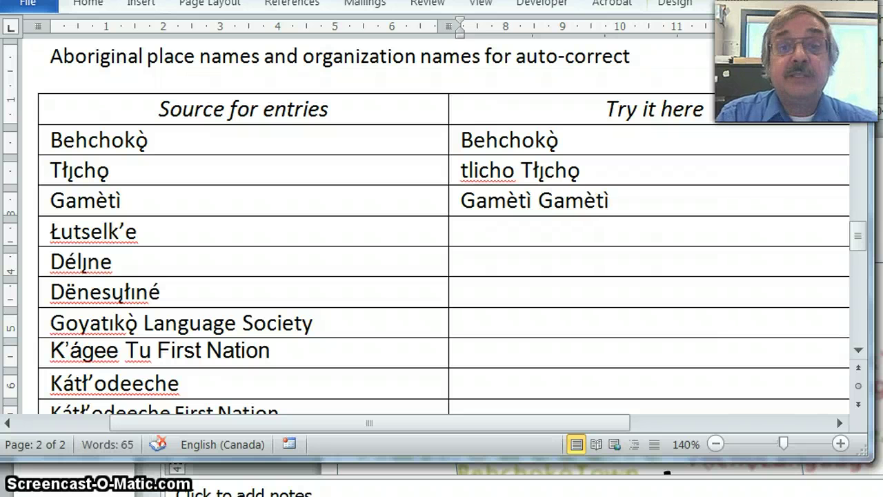
text(G)
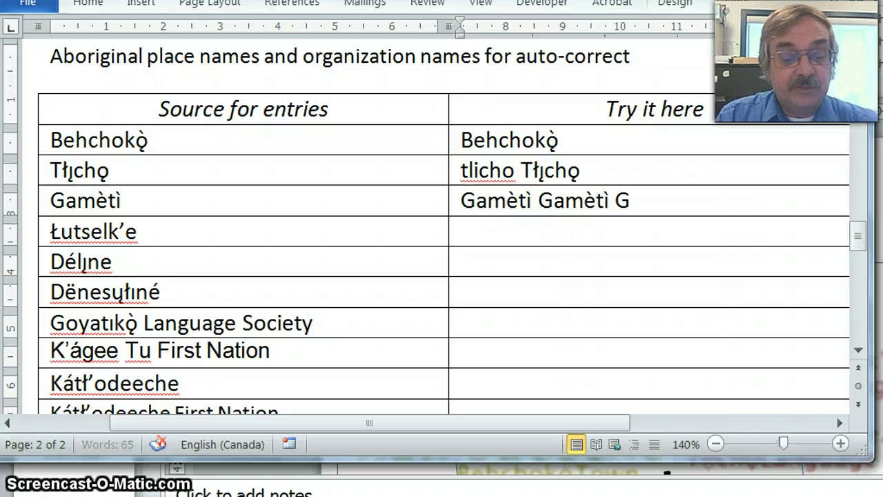
text(a)
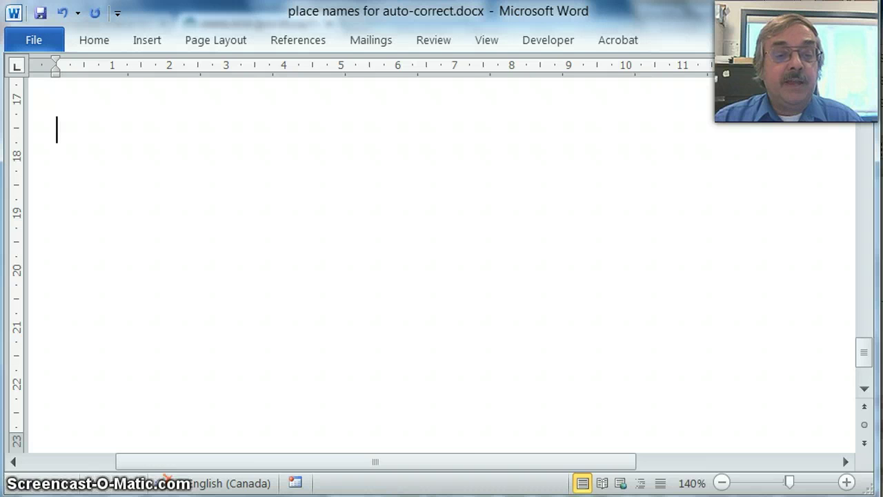
Copy the settlement name Łutselk’e from the Northwest Territories gazetteer PDF in the browser and return to the Word document.
key(alt+Tab)
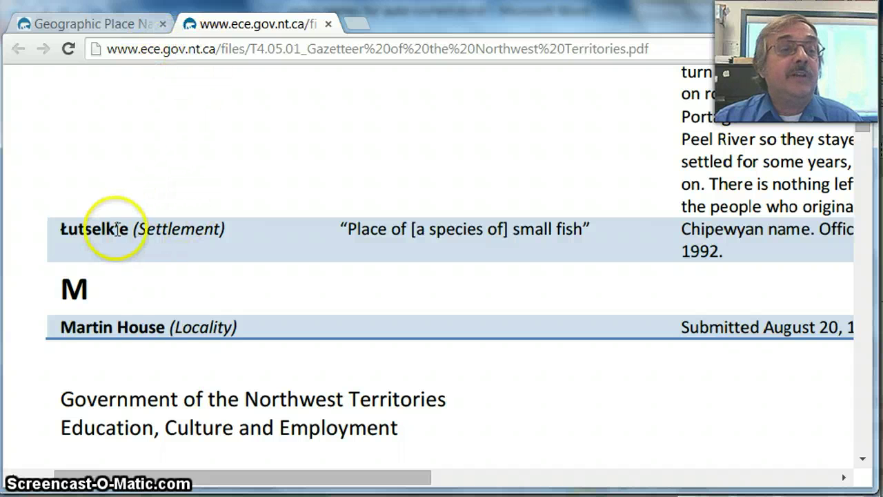
drag(126, 228, 59, 227)
right_click(81, 229)
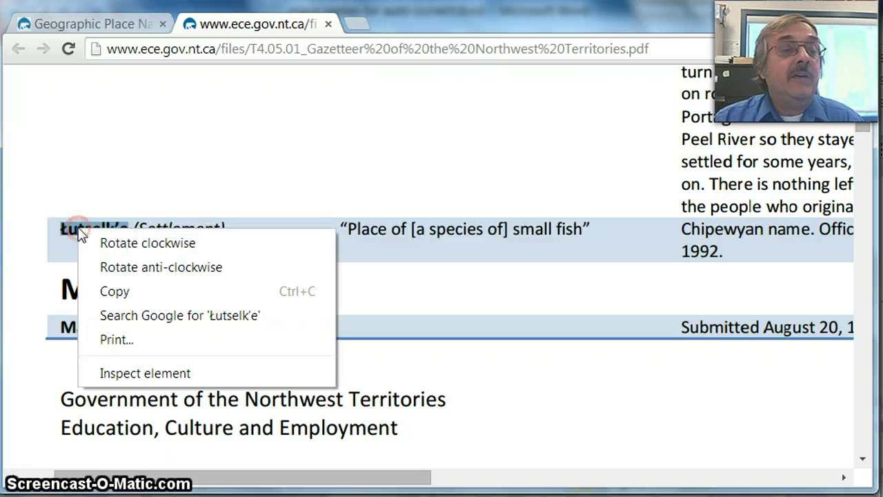
click(114, 292)
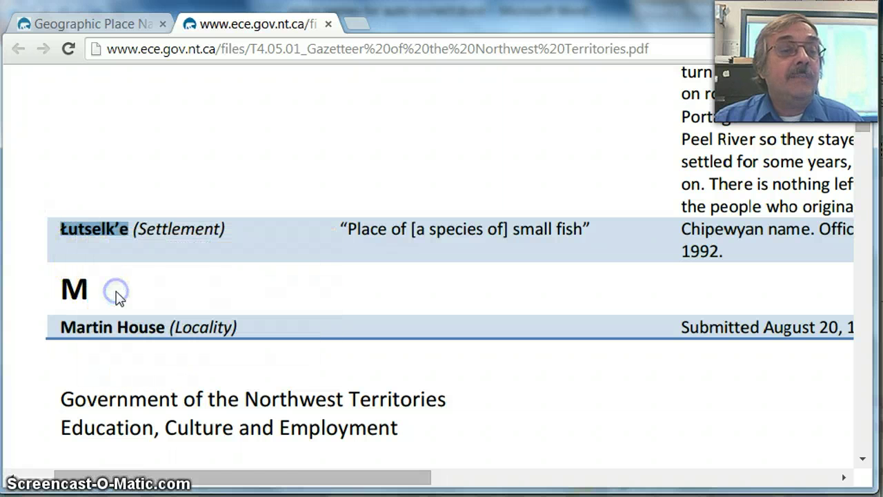
key(alt+Tab)
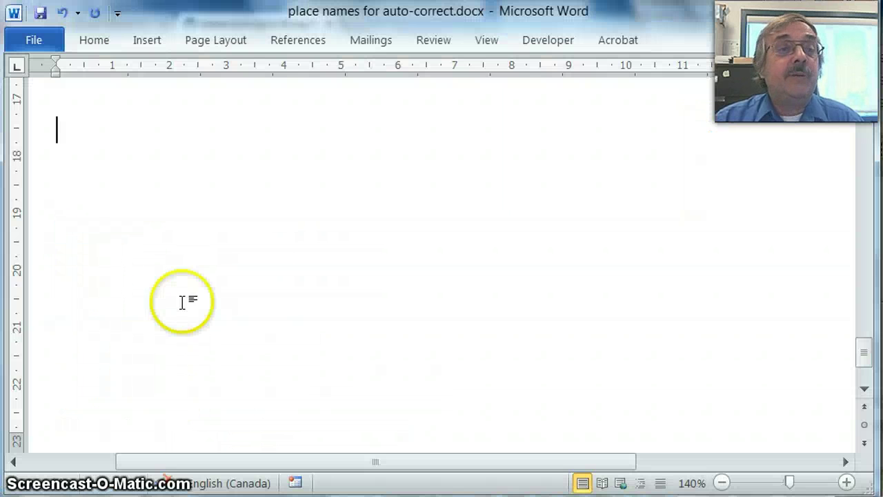
Open Word's AutoCorrect options and paste the copied name Łutselk’e as the replacement text.
click(27, 39)
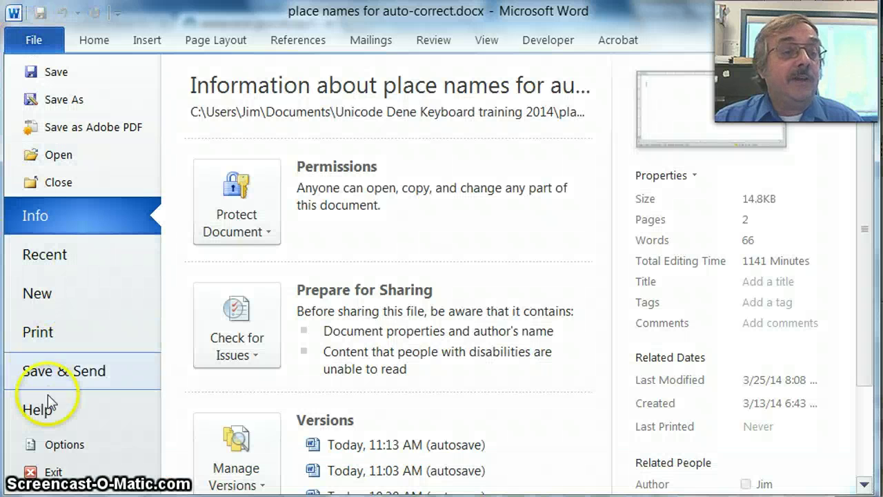
click(57, 442)
click(79, 162)
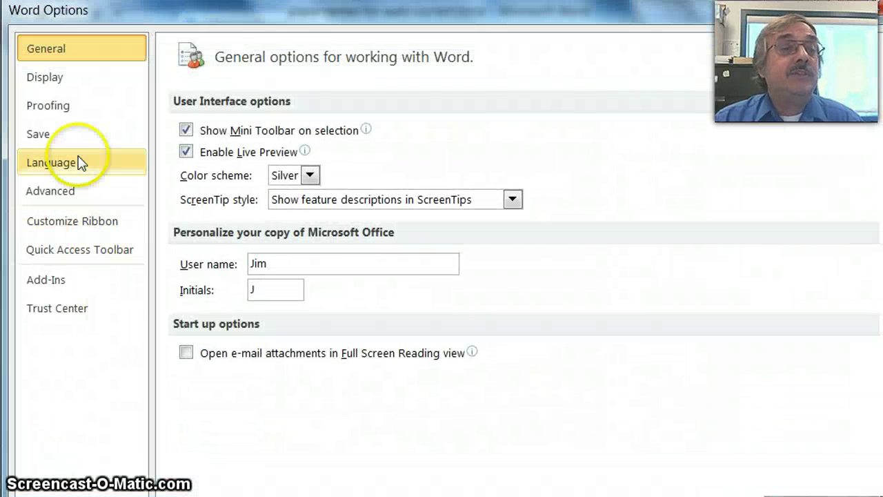
click(42, 105)
click(551, 137)
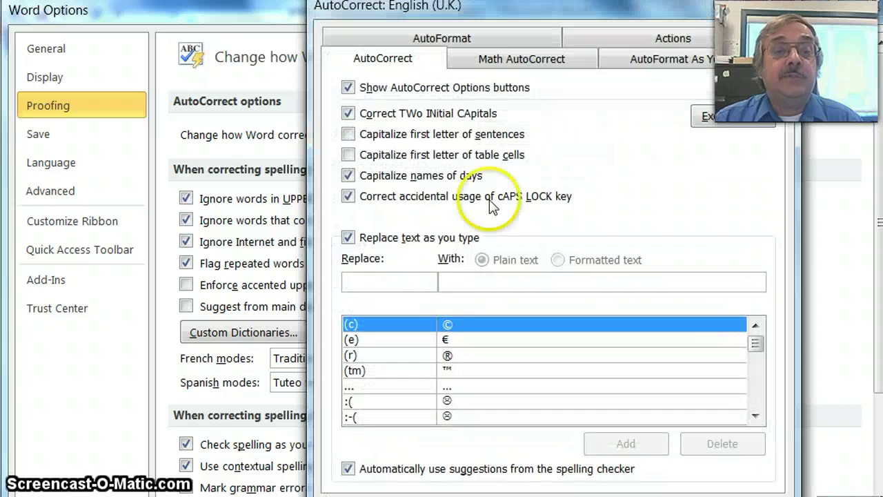
right_click(453, 280)
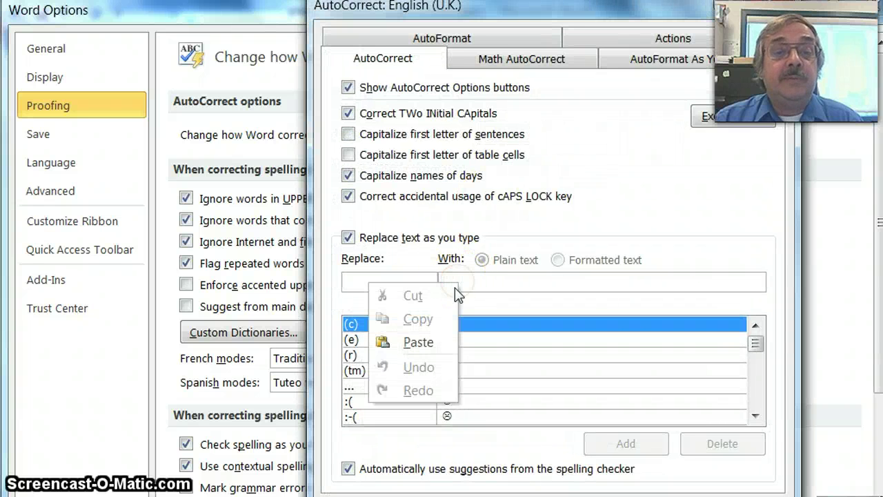
click(414, 342)
Enter lutselke as the text to replace and redefine its existing AutoCorrect entry with Łutselk’e.
click(392, 283)
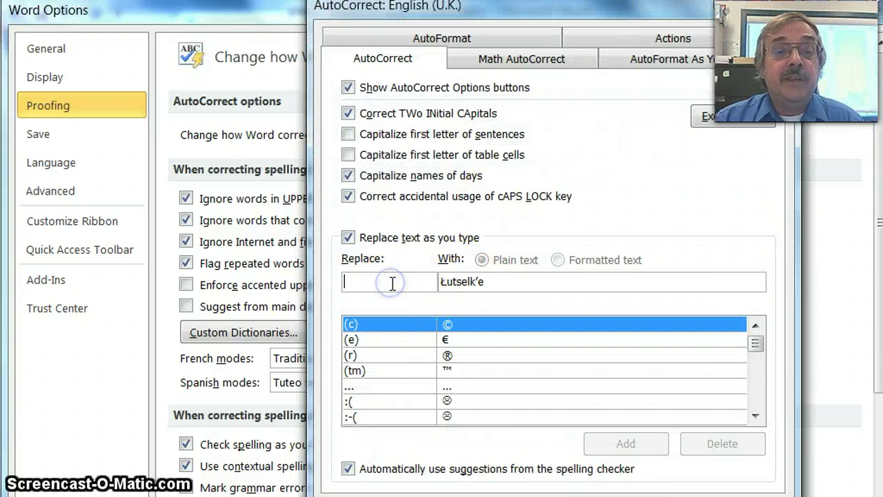
text(l)
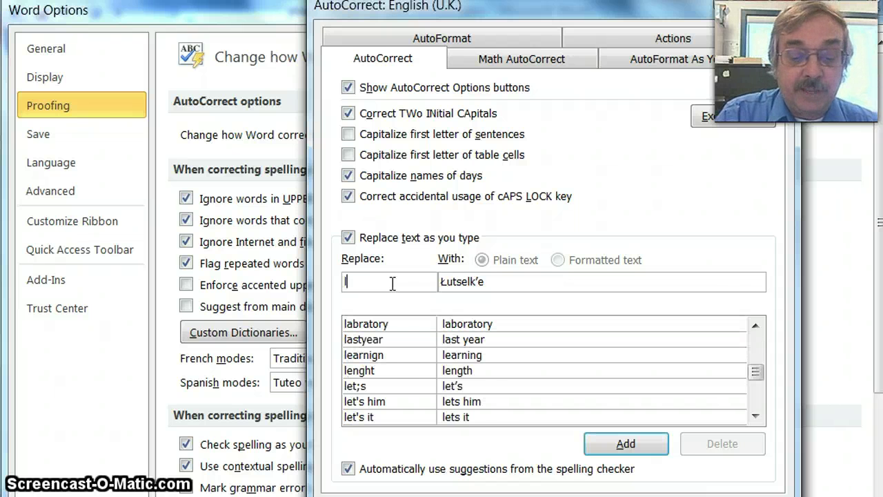
text(utse)
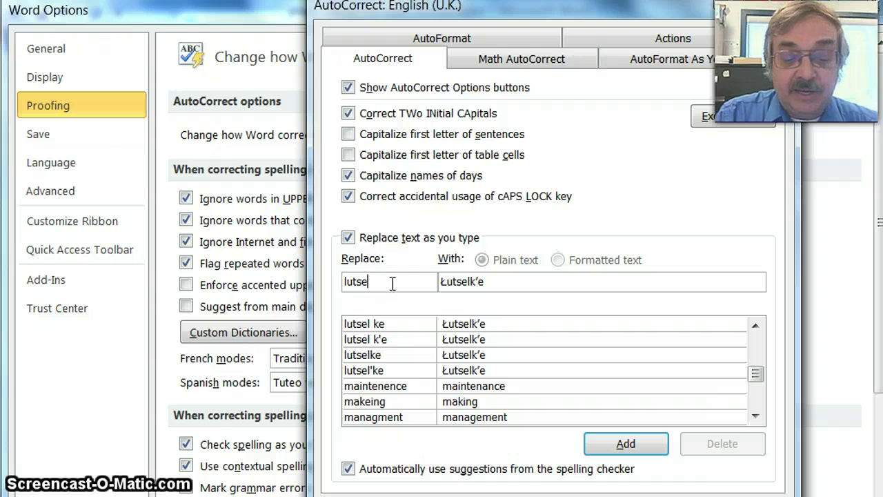
text(lke)
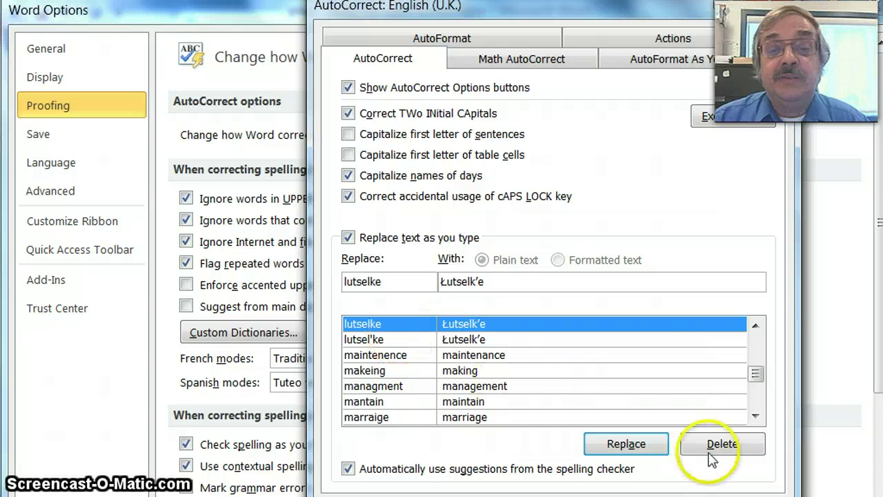
click(628, 445)
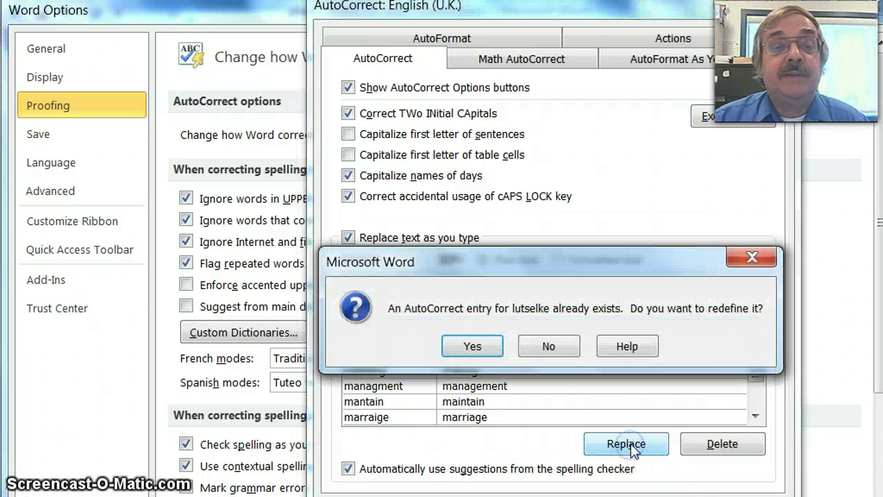
click(483, 350)
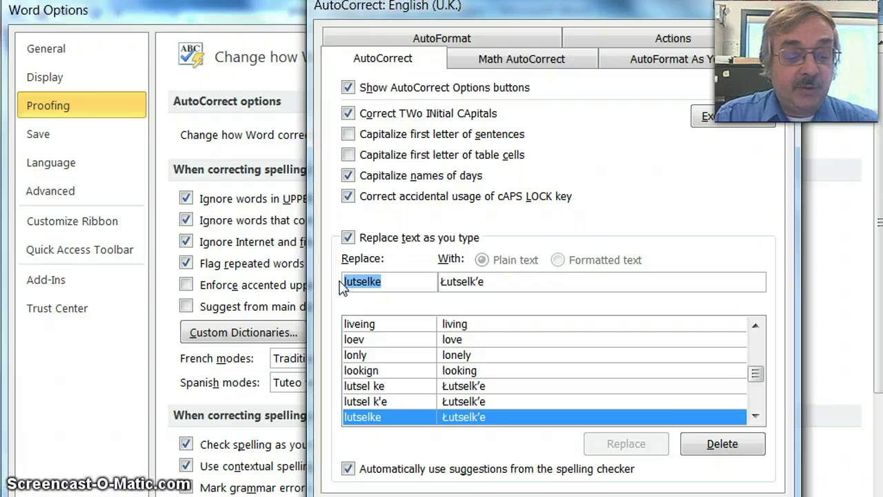
Add an AutoCorrect entry that replaces snowdrift with Łutselk’e, and accept the option changes.
text(snowdrift)
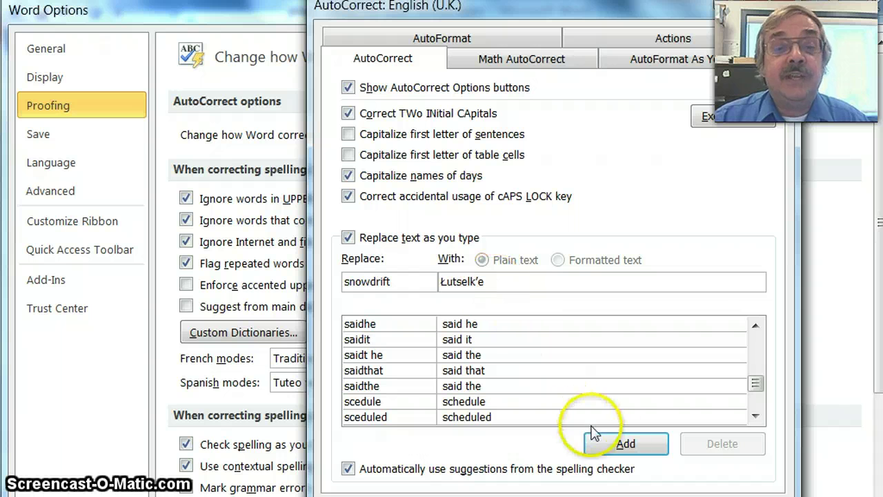
click(626, 444)
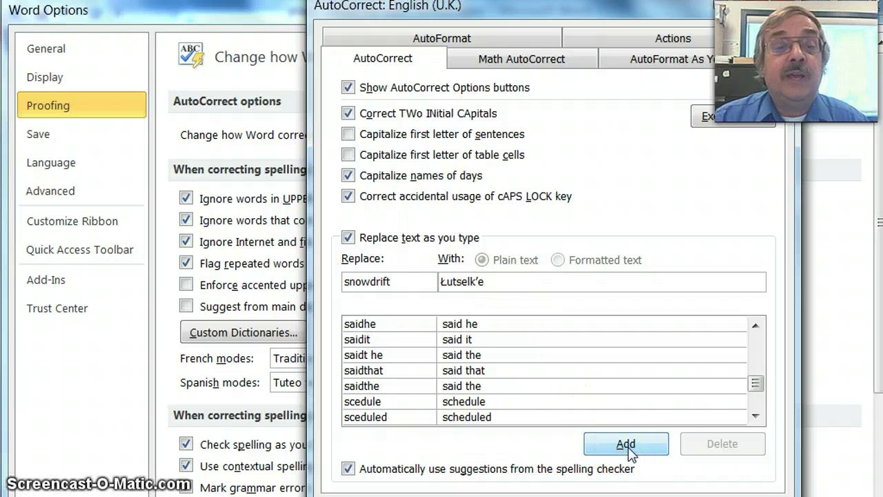
click(625, 444)
click(692, 480)
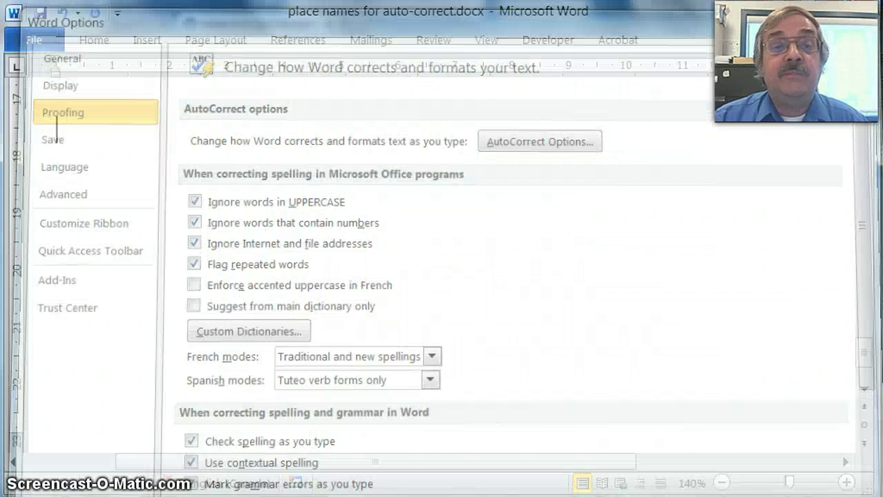
click(393, 227)
Test the new entries by writing lutselke and snowdrift on the blank line below the table.
click(154, 147)
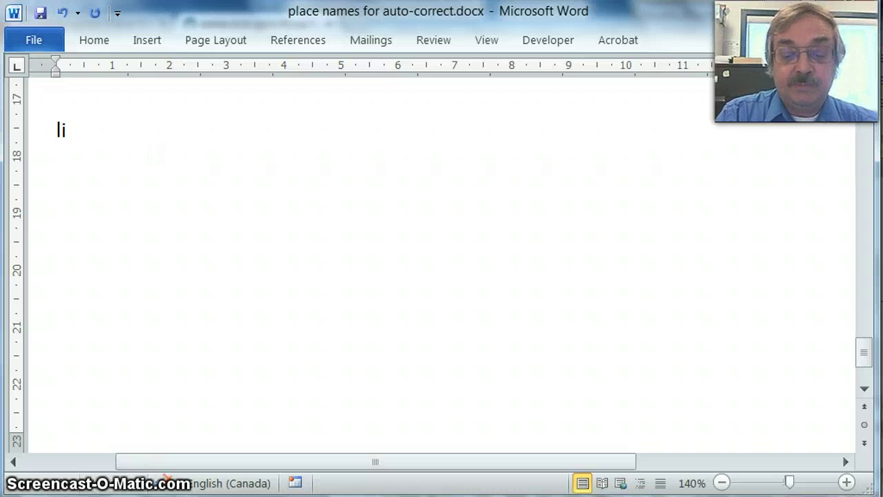
key(BackSpace)
text(ut)
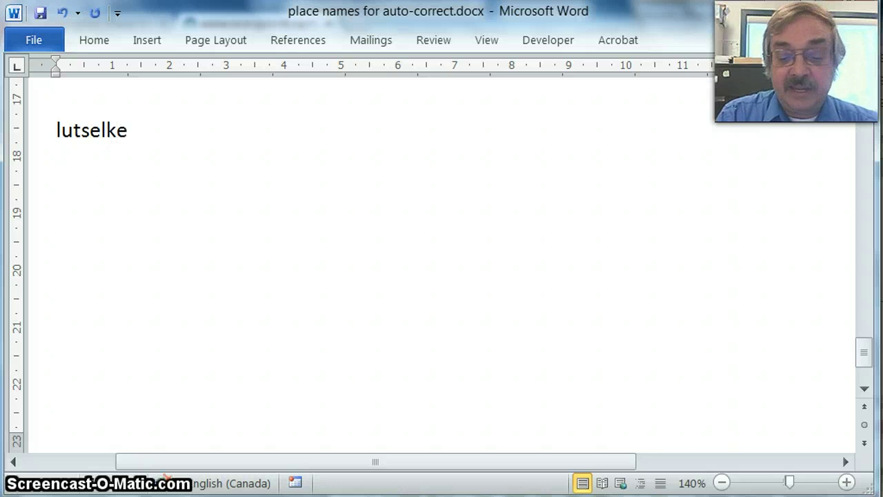
text(selk’e snowdrift)
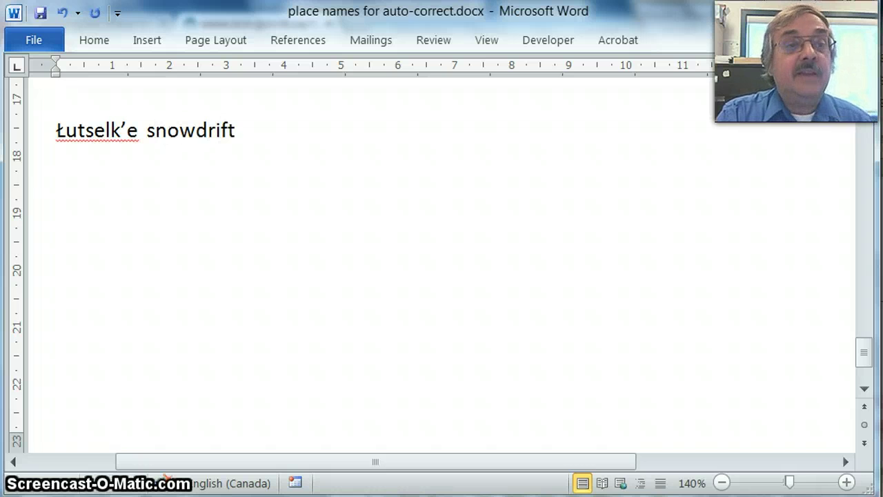
key(ctrl+z)
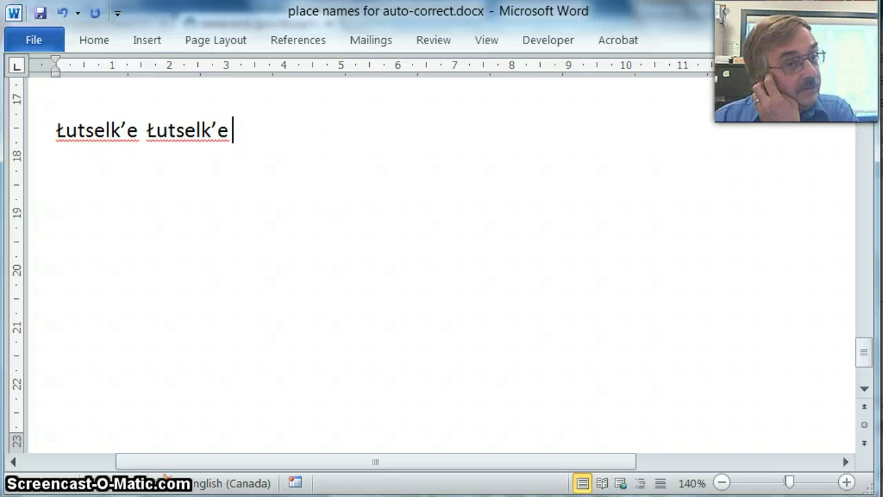
mouse_move(147, 145)
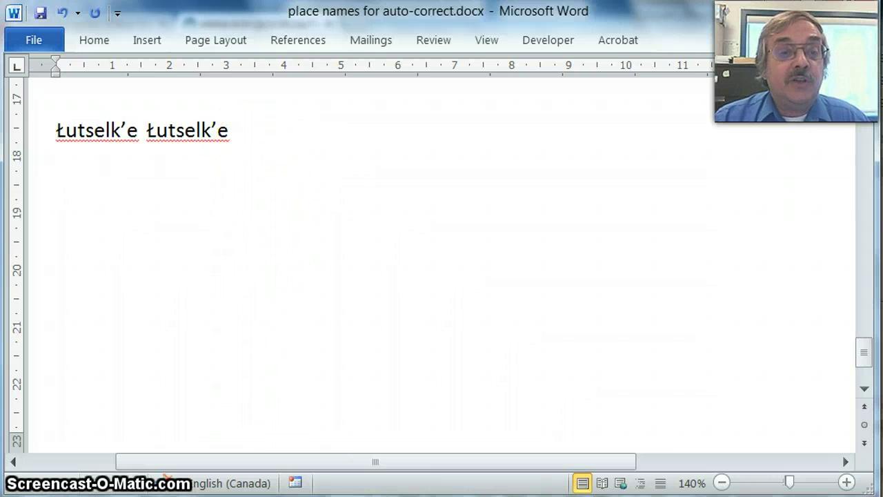
key(alt+Tab)
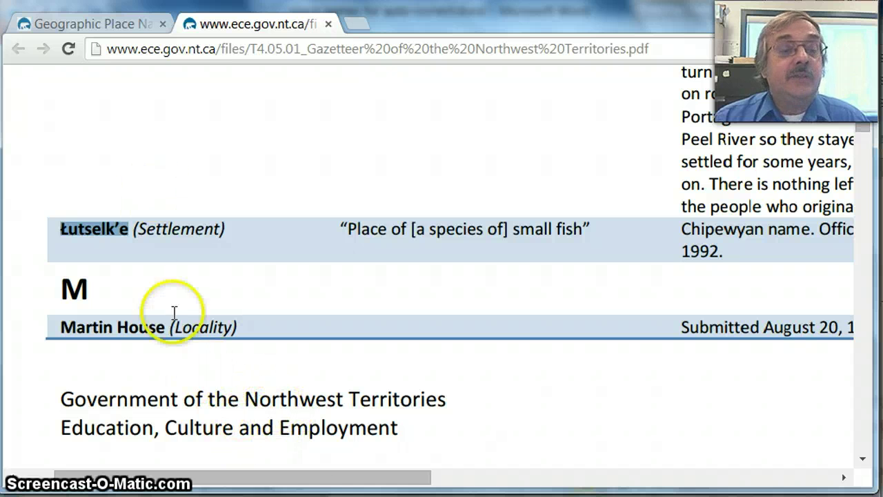
key(alt+Tab)
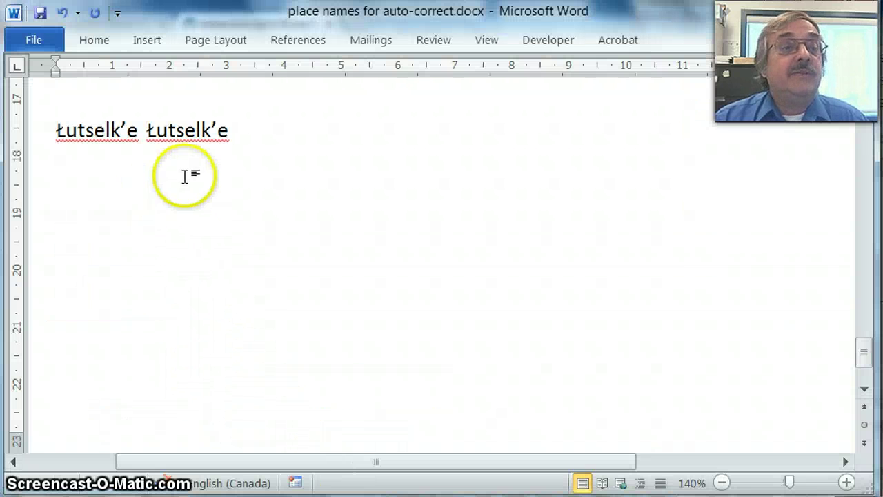
Select the place name Délı̨ne in the table's first column and open Word's AutoCorrect options with it.
scroll(364, 216, up, 5)
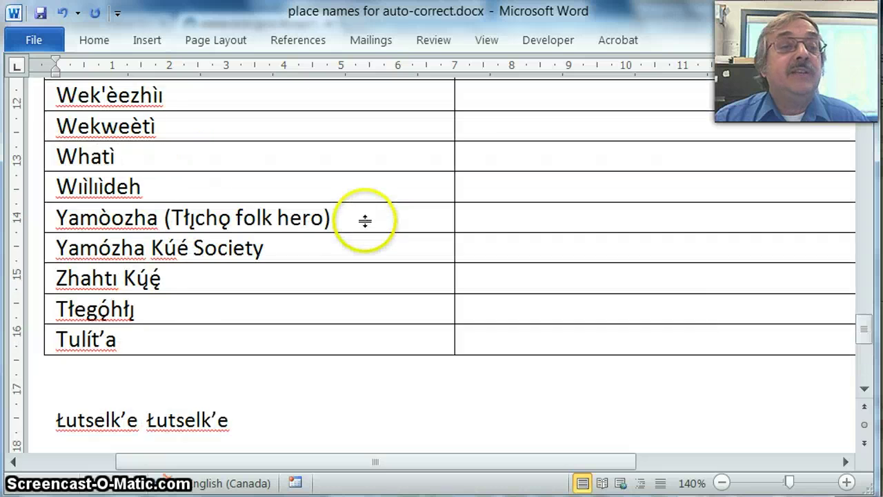
scroll(366, 212, up, 15)
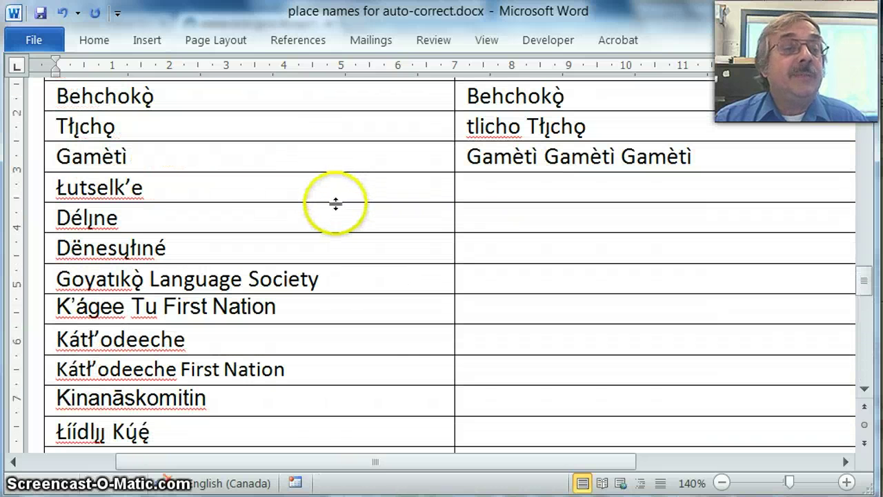
drag(126, 218, 67, 222)
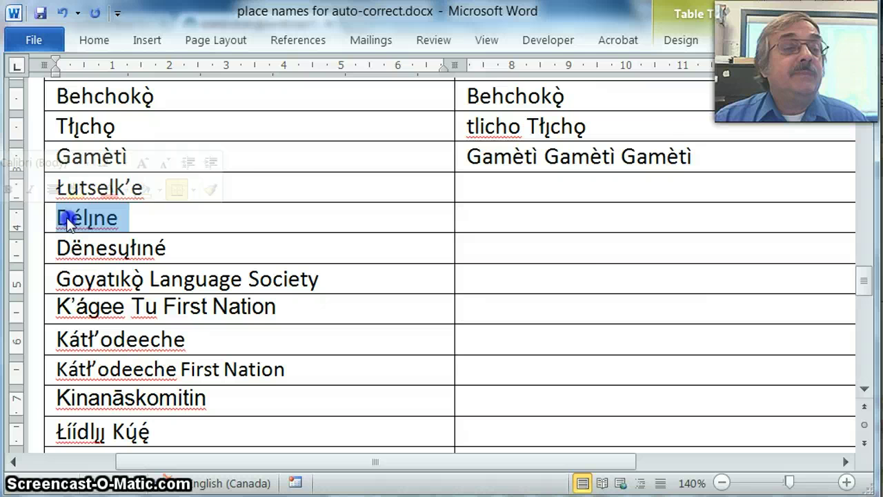
click(34, 42)
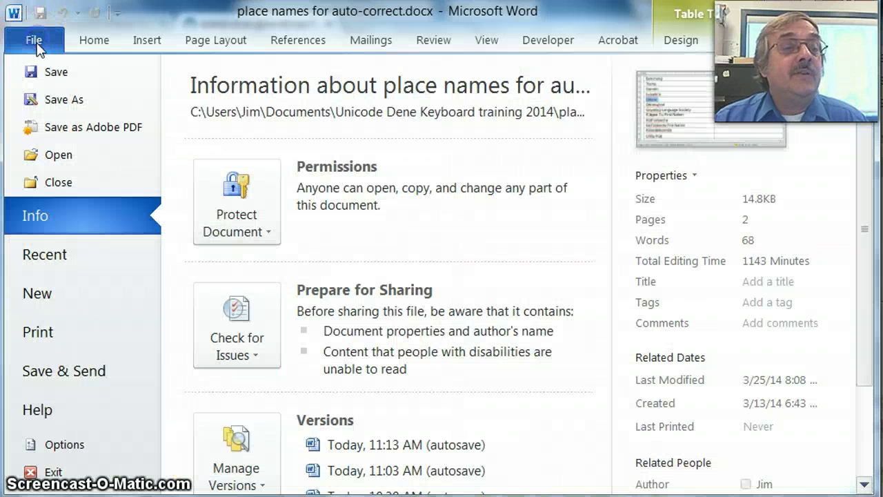
click(62, 450)
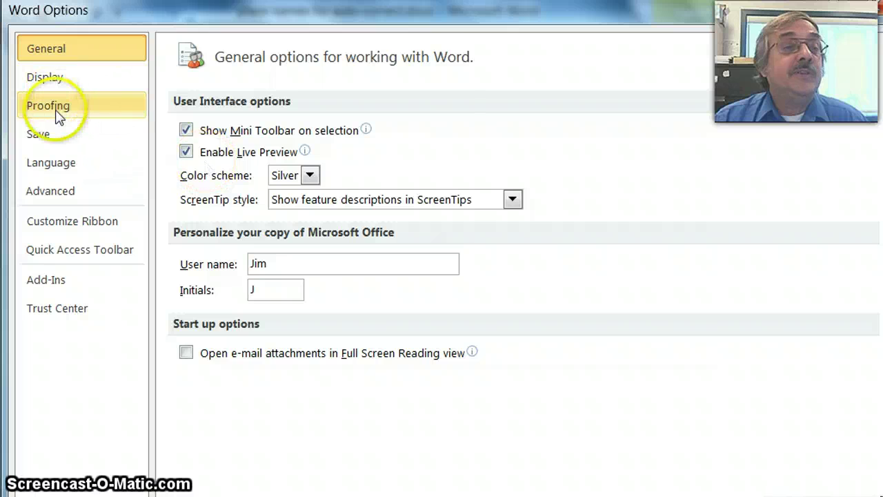
click(59, 110)
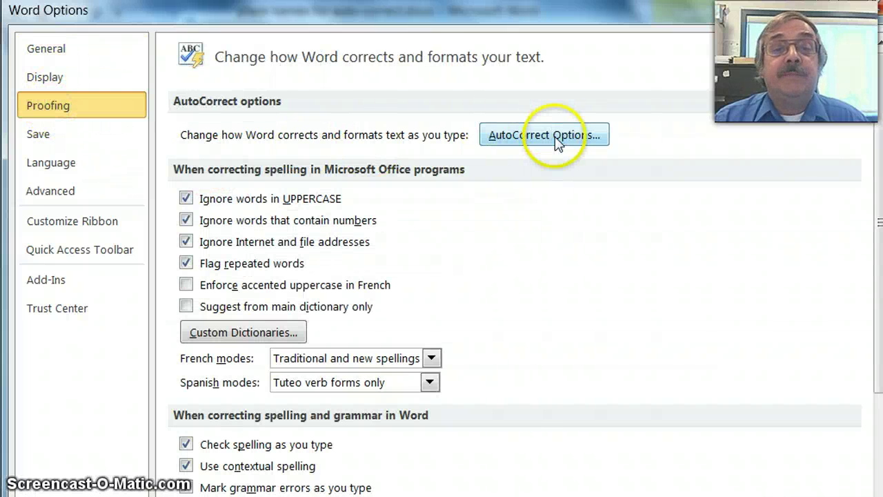
click(556, 139)
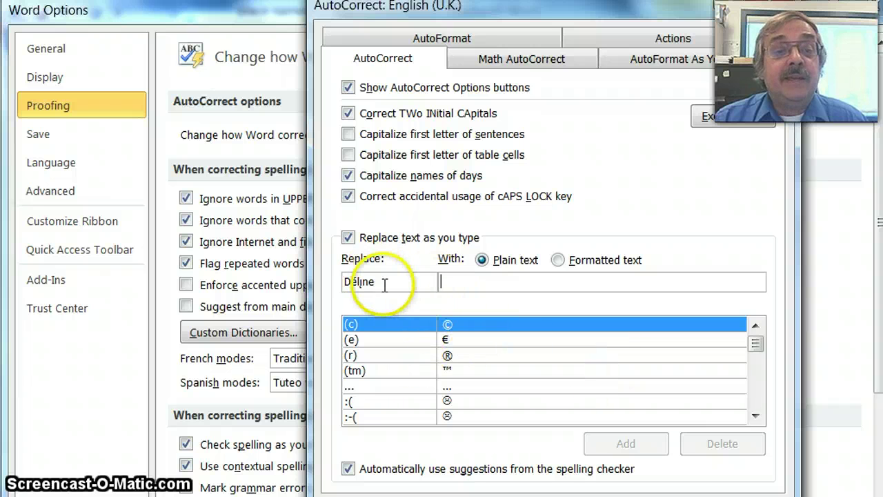
Move Délı̨ne from the text to be replaced into the replacement text of the AutoCorrect entry.
drag(385, 283, 329, 277)
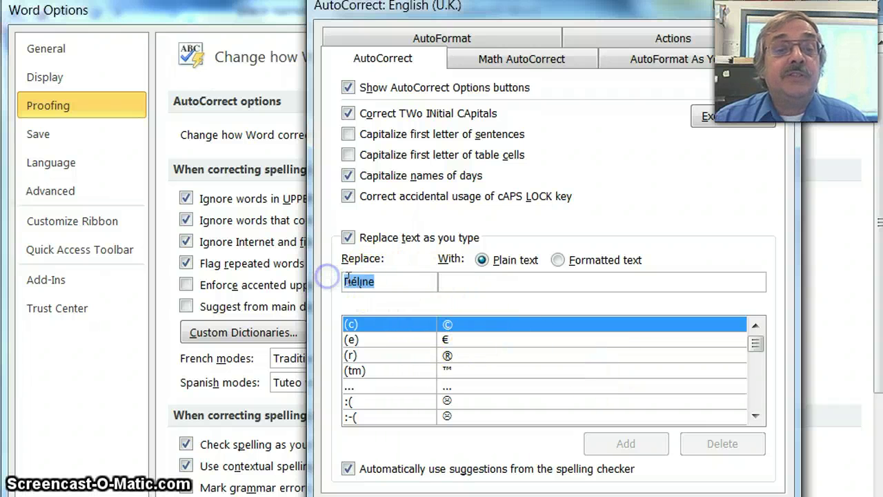
right_click(352, 280)
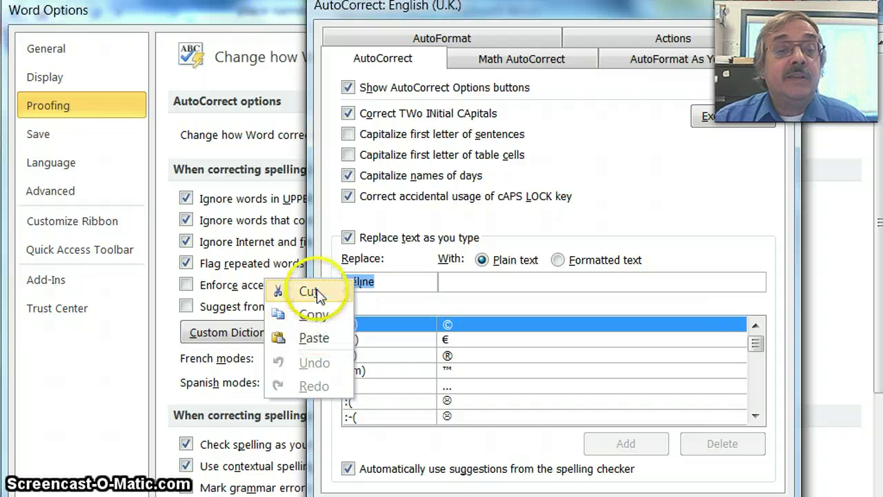
click(309, 292)
right_click(403, 283)
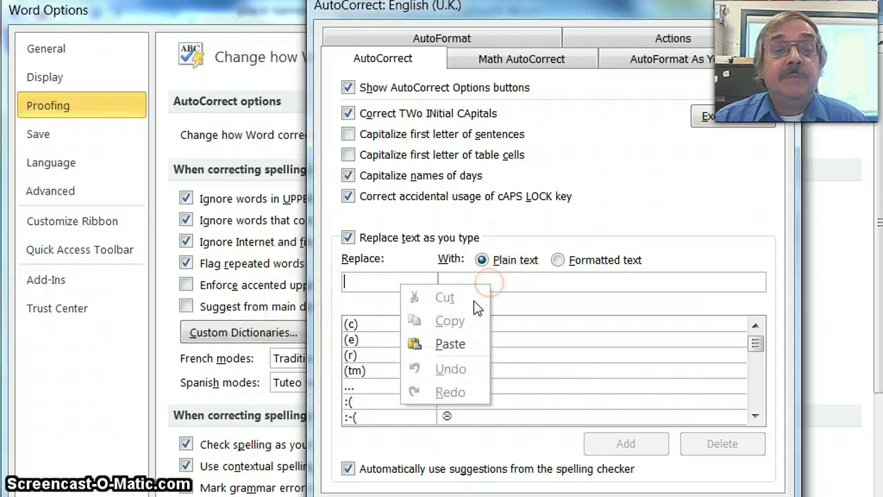
click(450, 344)
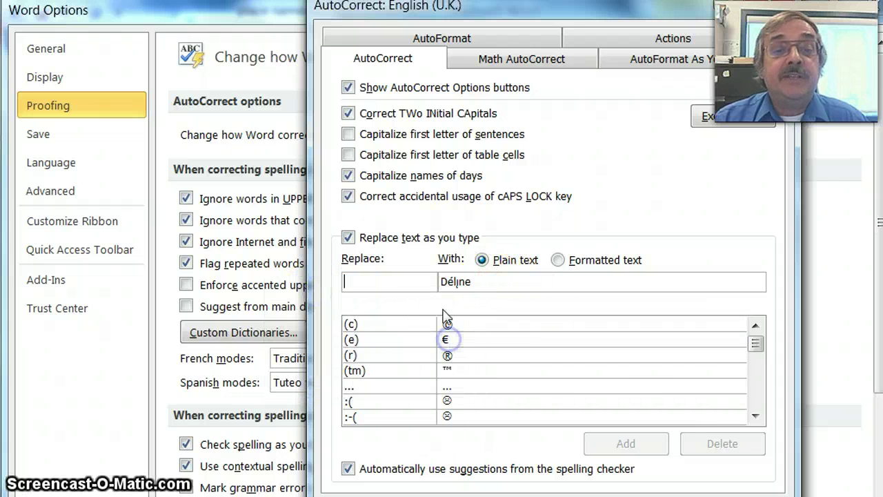
Enter deline as the text to replace to check for an existing AutoCorrect entry.
click(396, 280)
text(de)
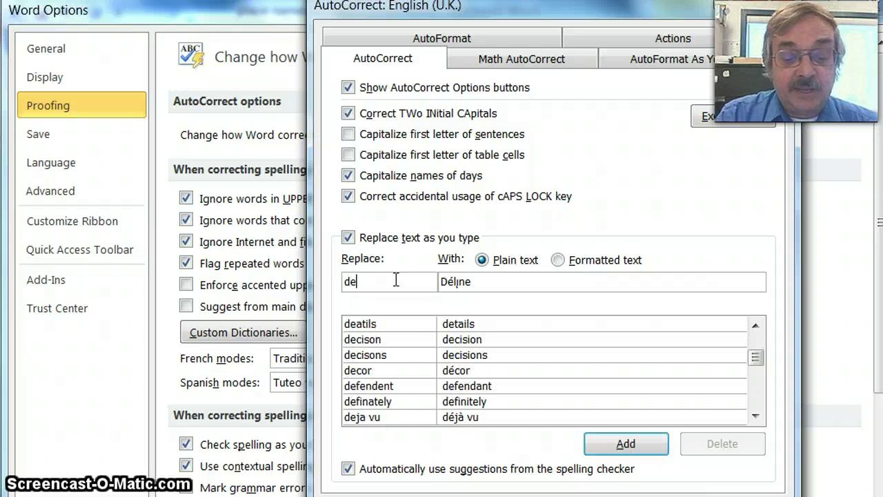
text(line)
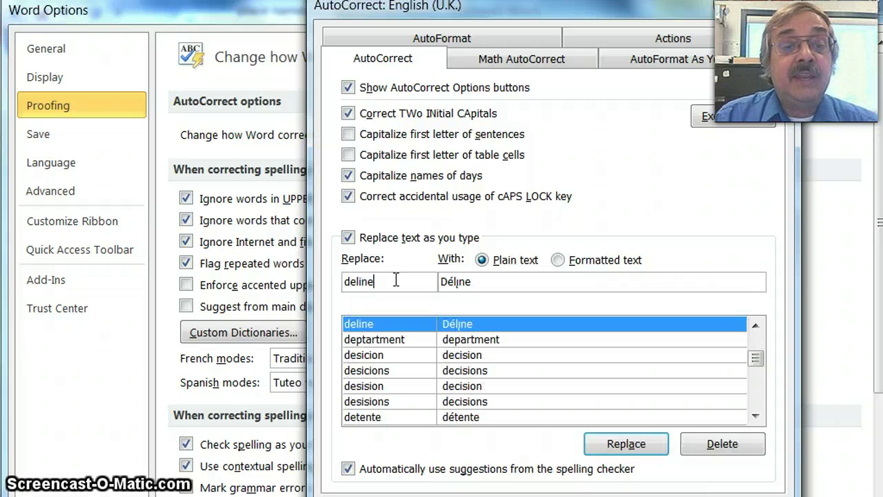
Add an AutoCorrect entry that replaces fort franklin with Délı̨ne, and accept the option changes.
drag(396, 283, 331, 282)
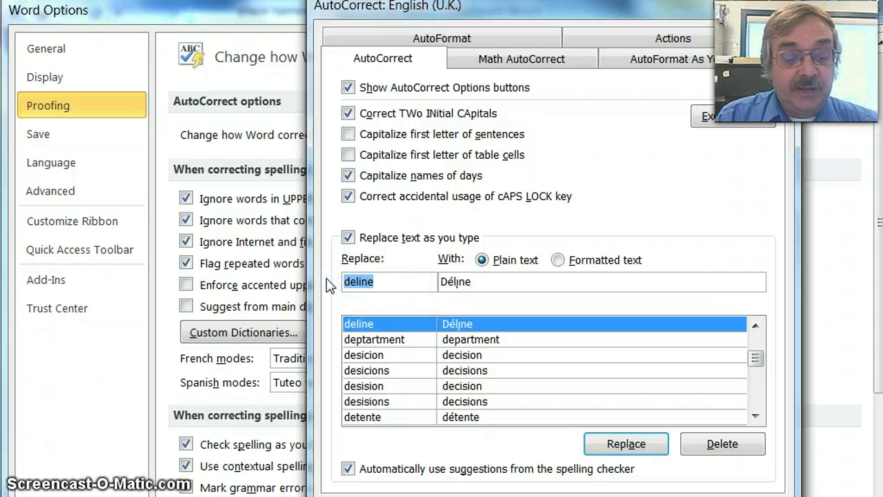
text(fort frank)
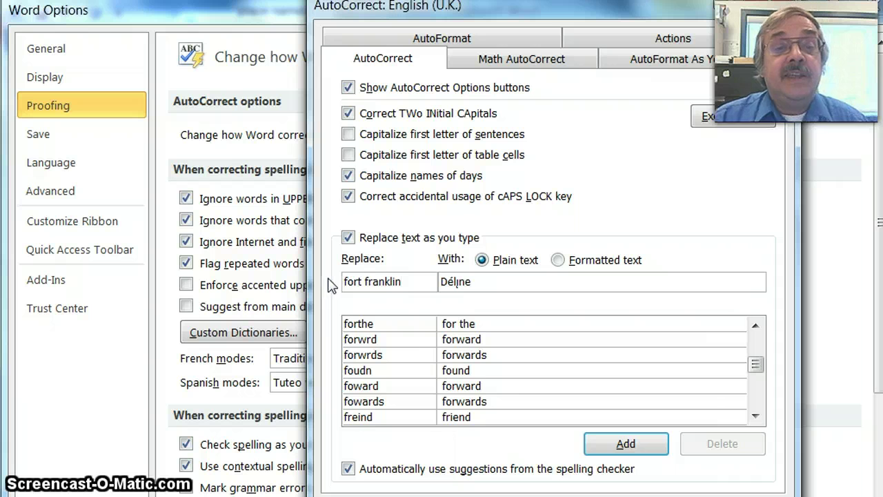
click(614, 442)
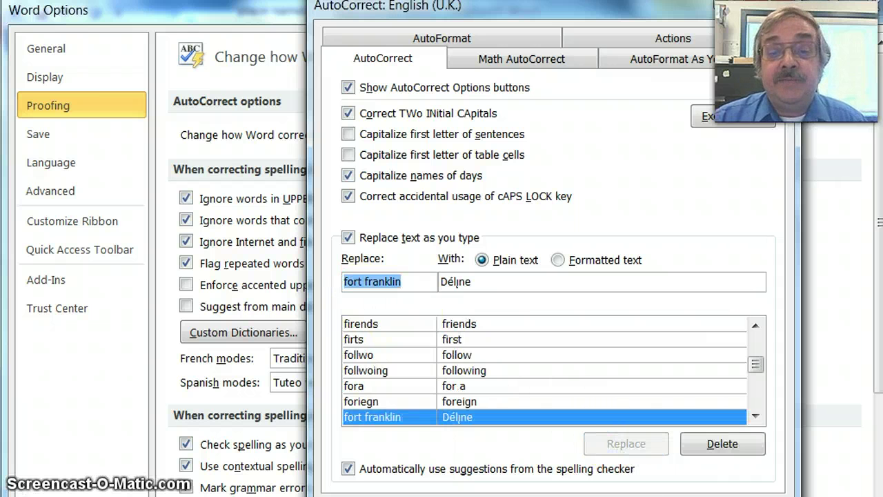
key(Return)
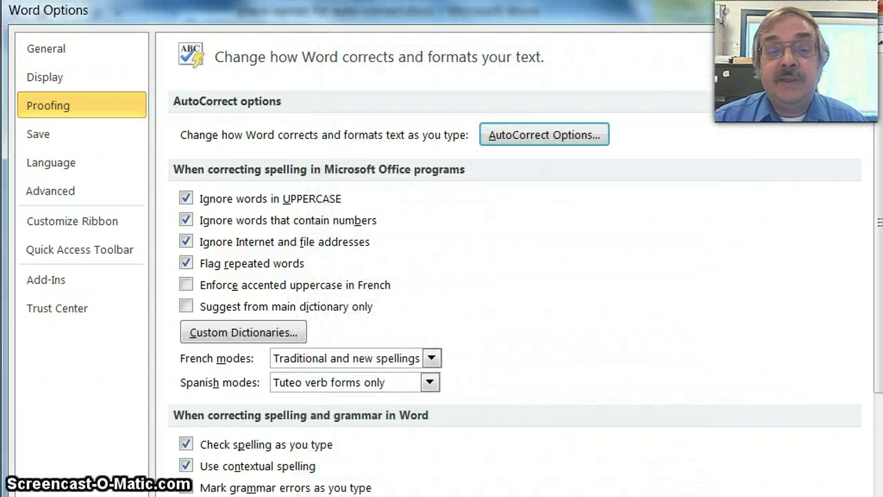
key(Return)
Test the new entry by writing fort franklin in the empty table cell beside Délı̨ne.
click(491, 214)
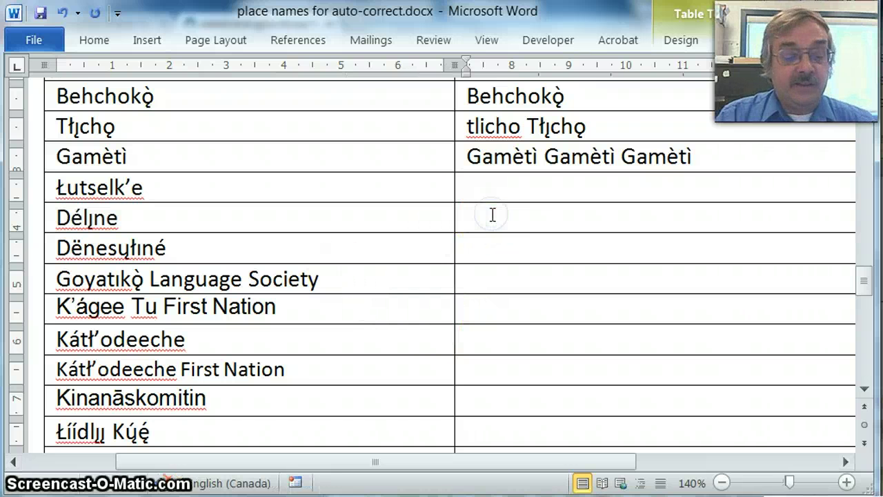
text(fort)
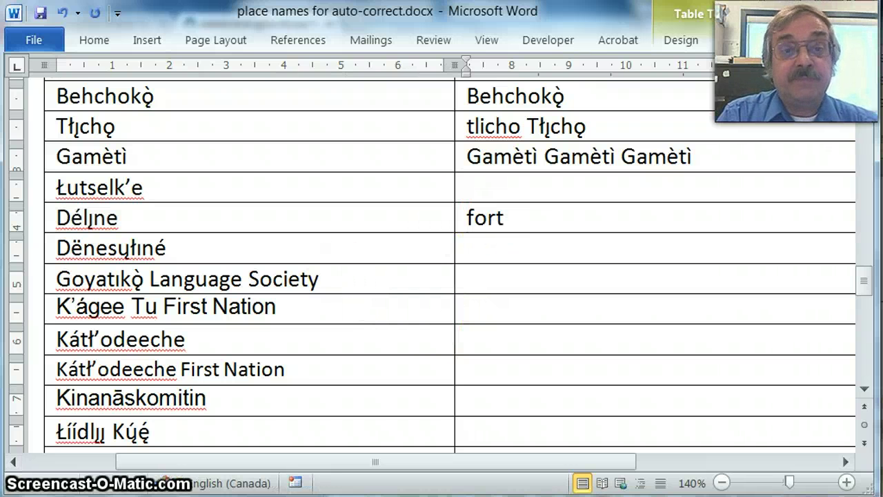
text( fr)
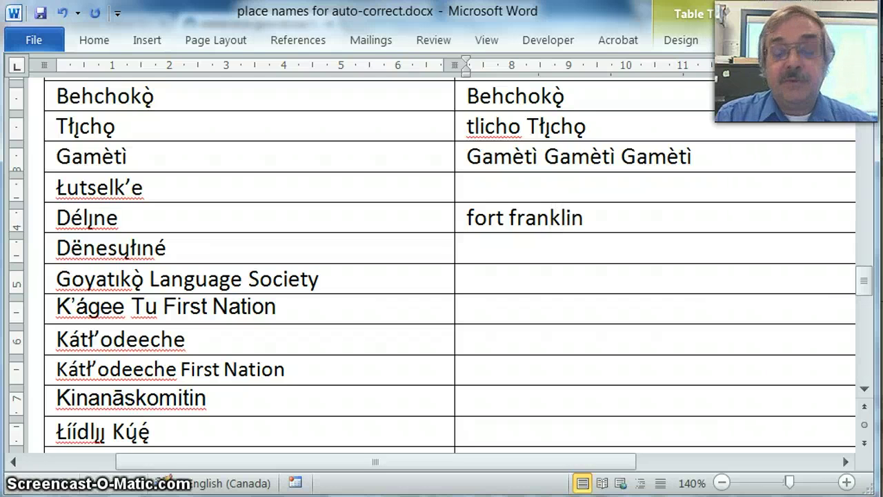
text(anklin)
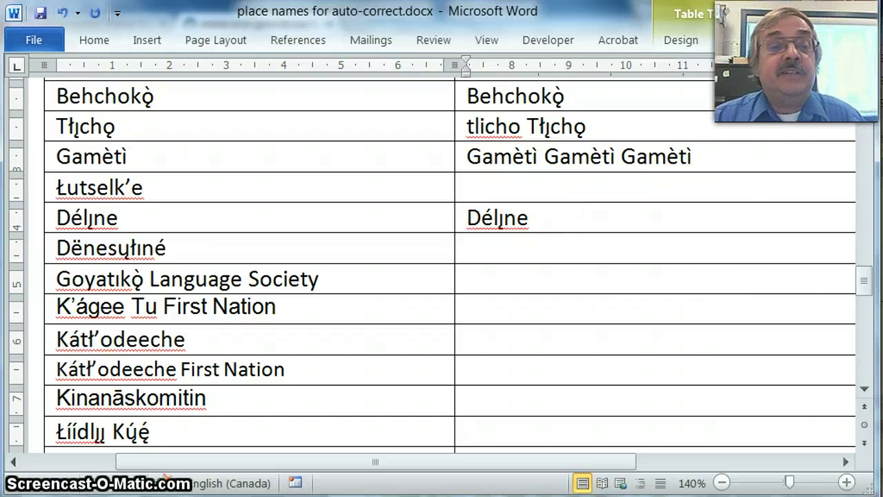